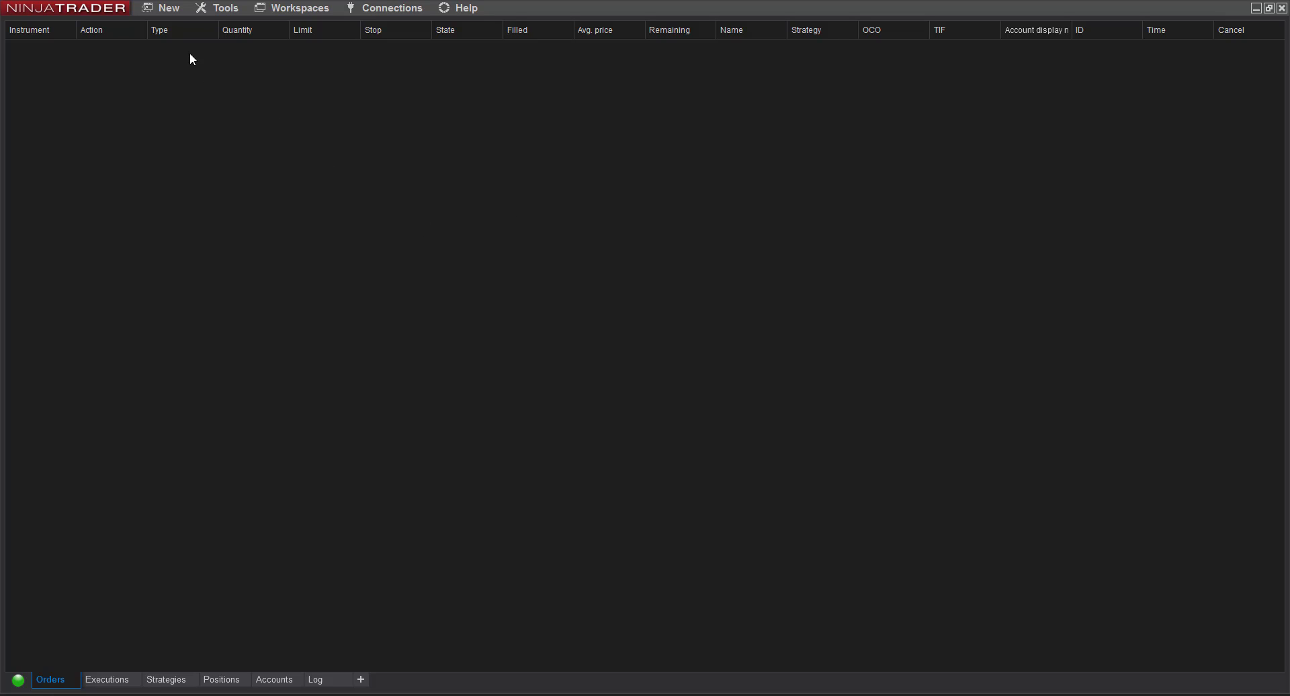
# Step: Create a 30-minute NIFTYFUT 03-23 chart using Nse trading hours and 75 days of data
pyautogui.click(168, 11)
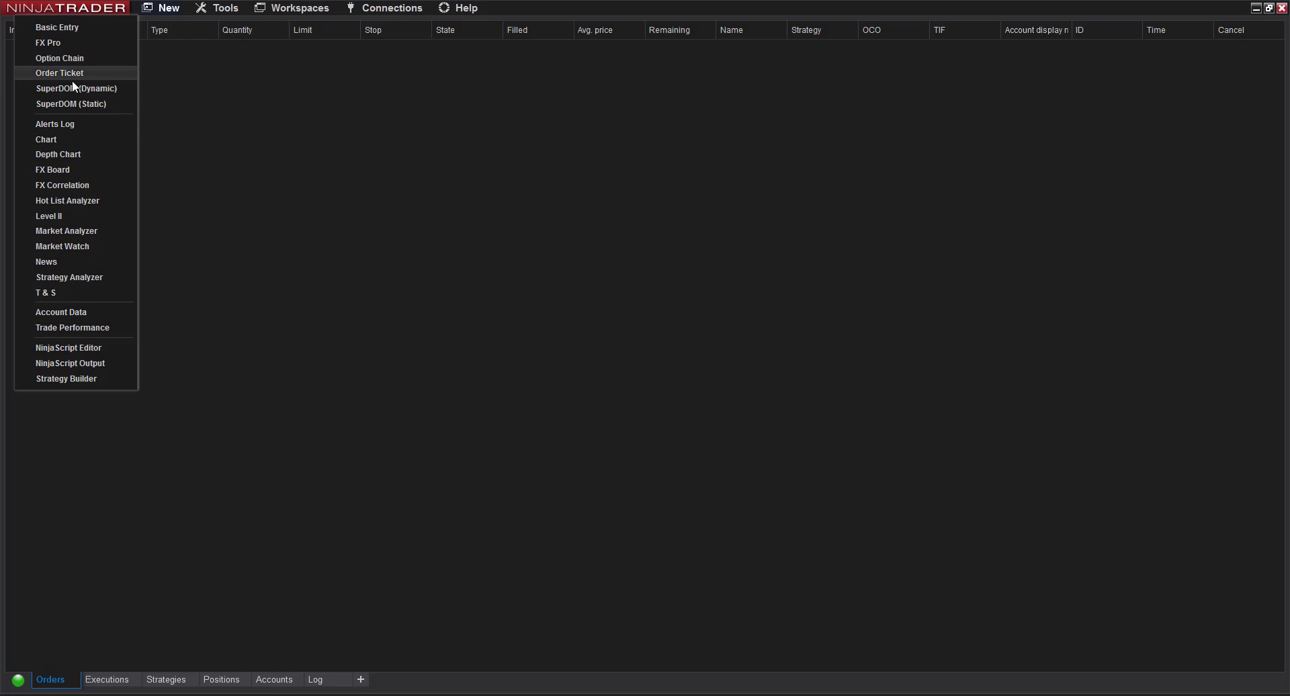
pyautogui.click(56, 141)
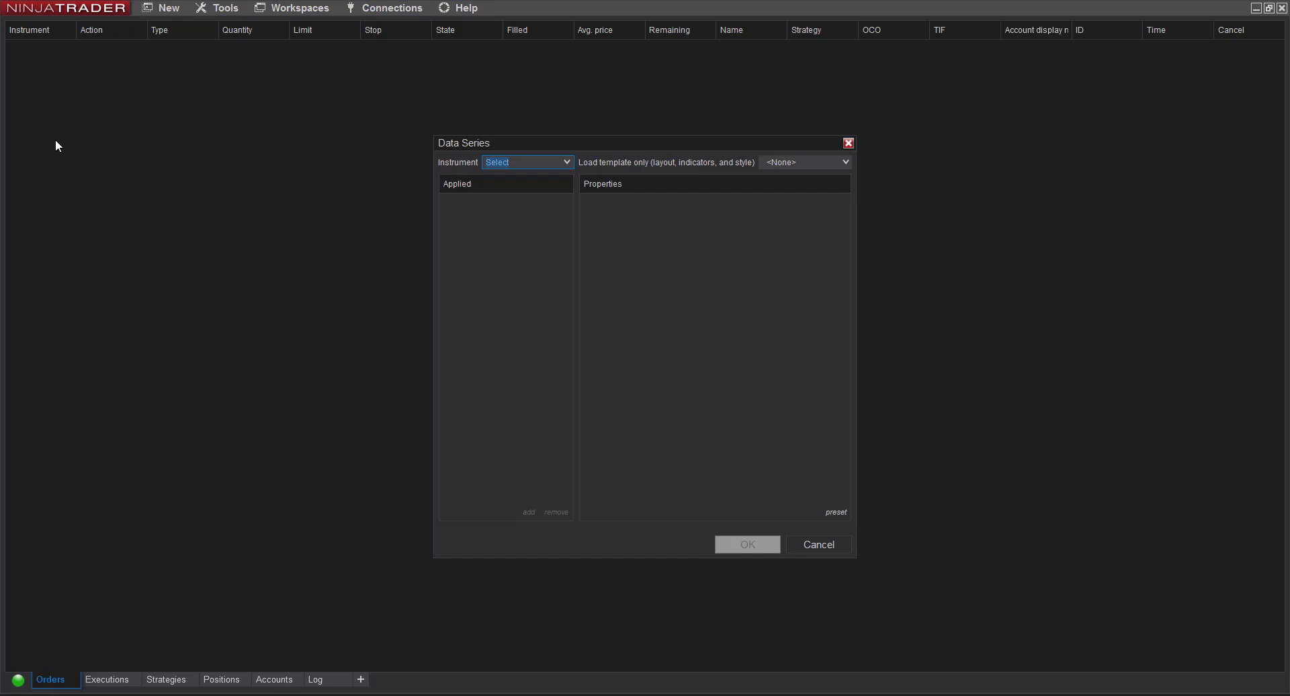
pyautogui.click(568, 163)
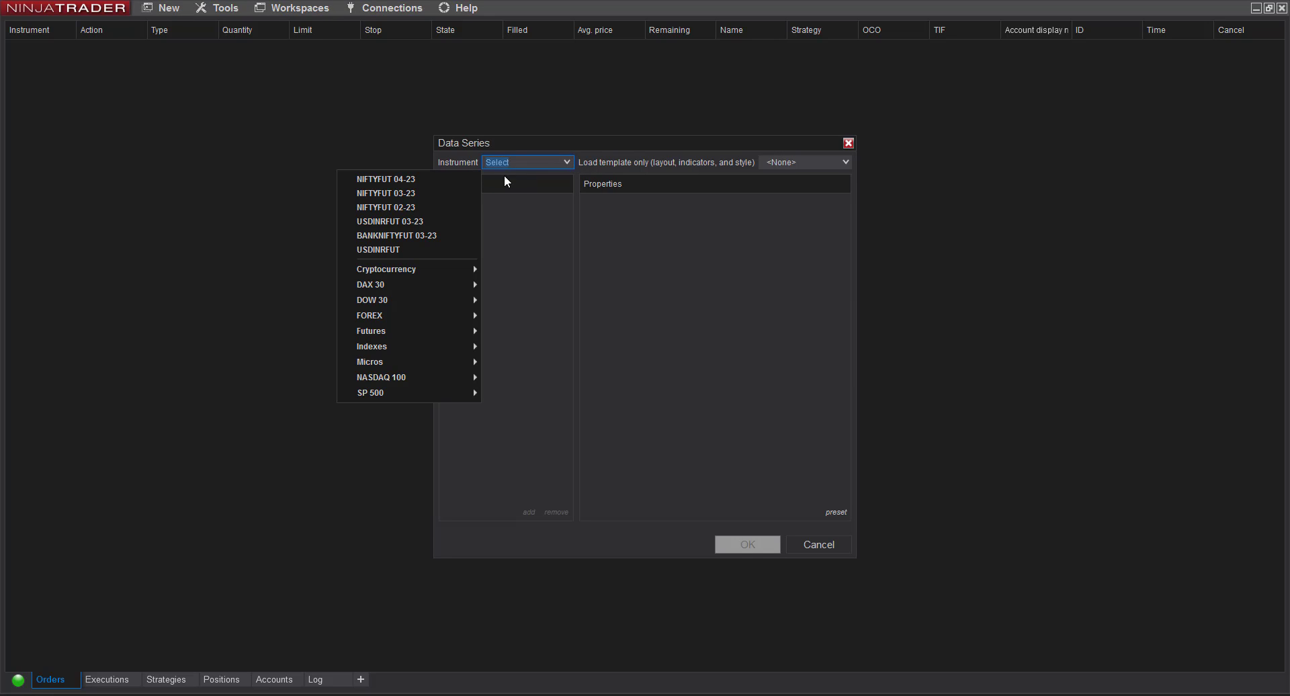
pyautogui.click(406, 195)
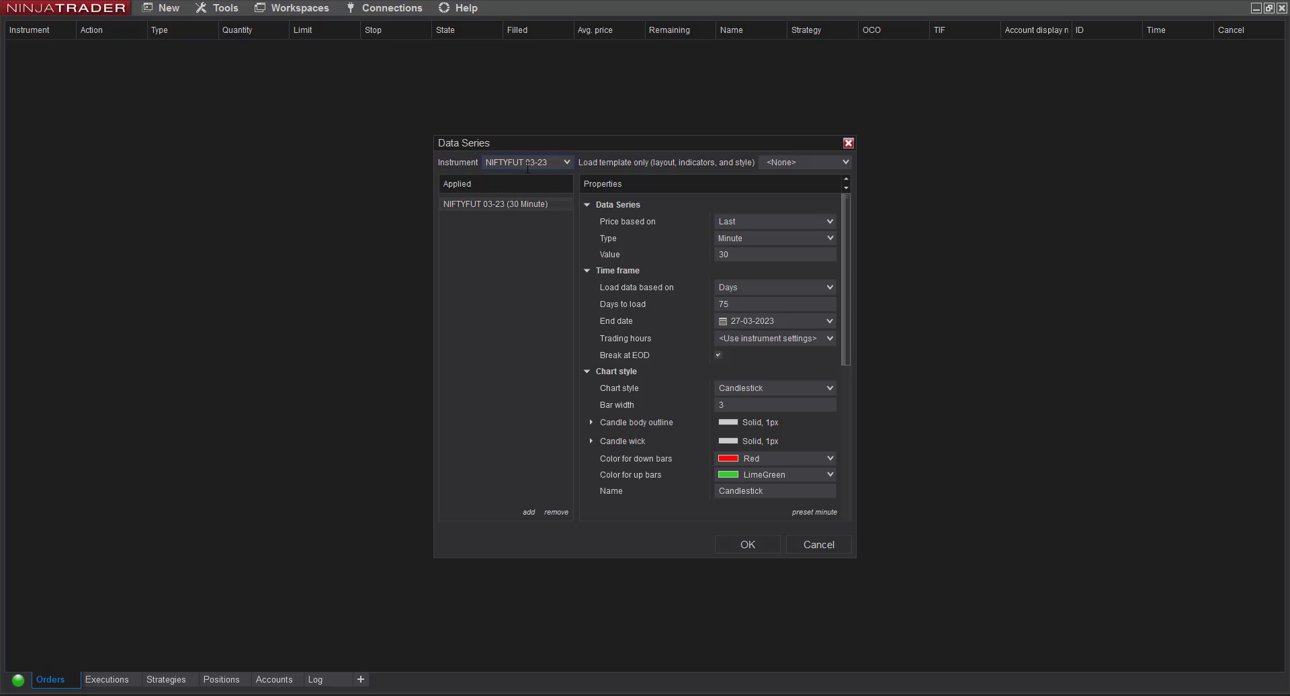
pyautogui.click(735, 255)
pyautogui.click(736, 307)
pyautogui.click(761, 343)
pyautogui.scroll(-15, 760, 340)
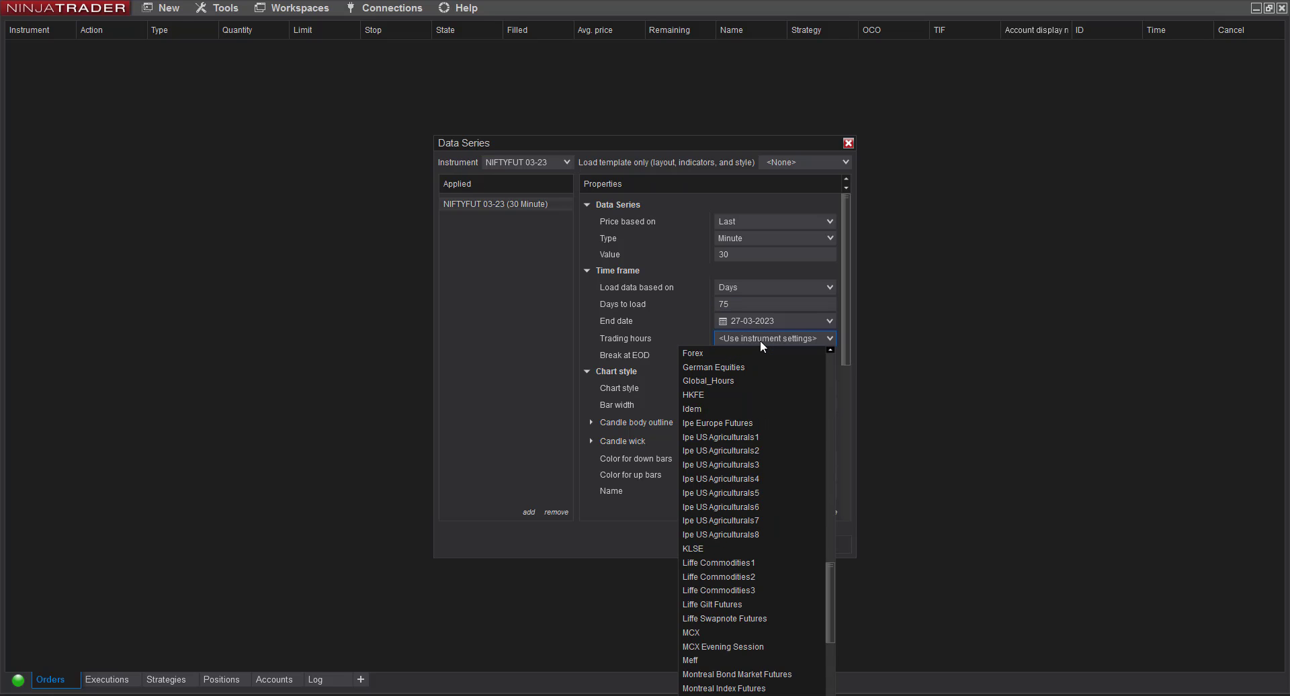
pyautogui.press('n')
pyautogui.press('Return')
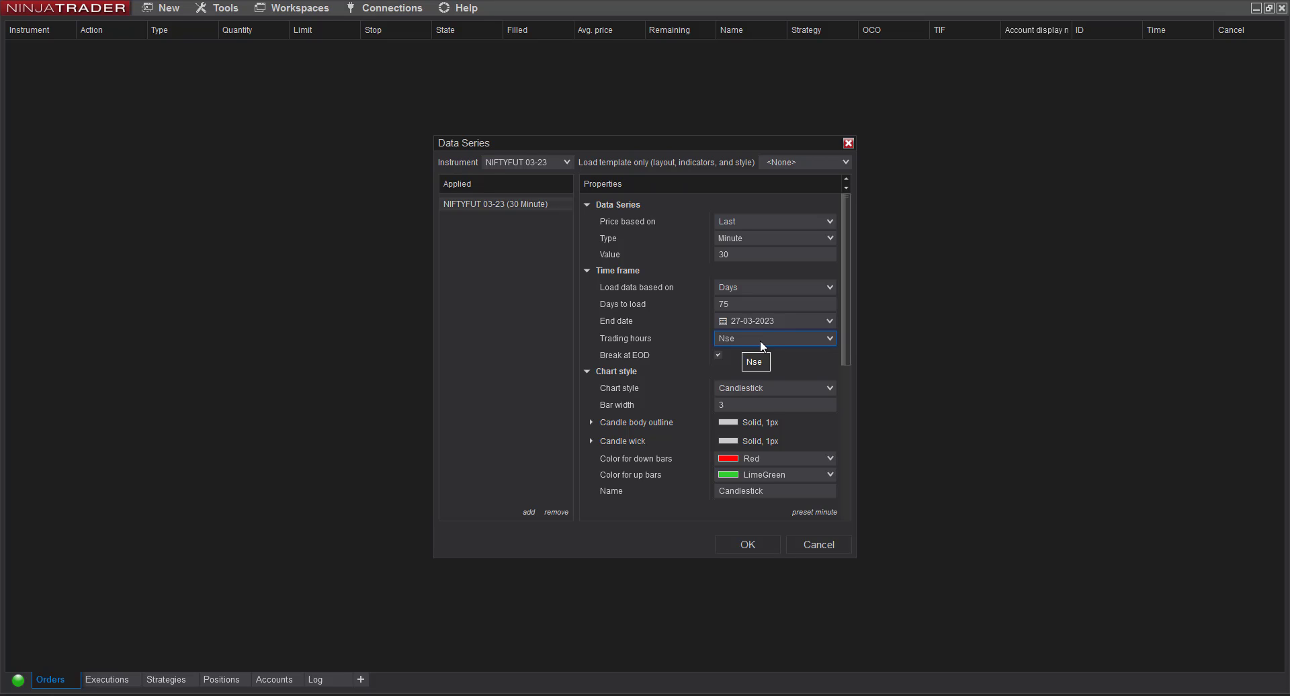
pyautogui.click(748, 545)
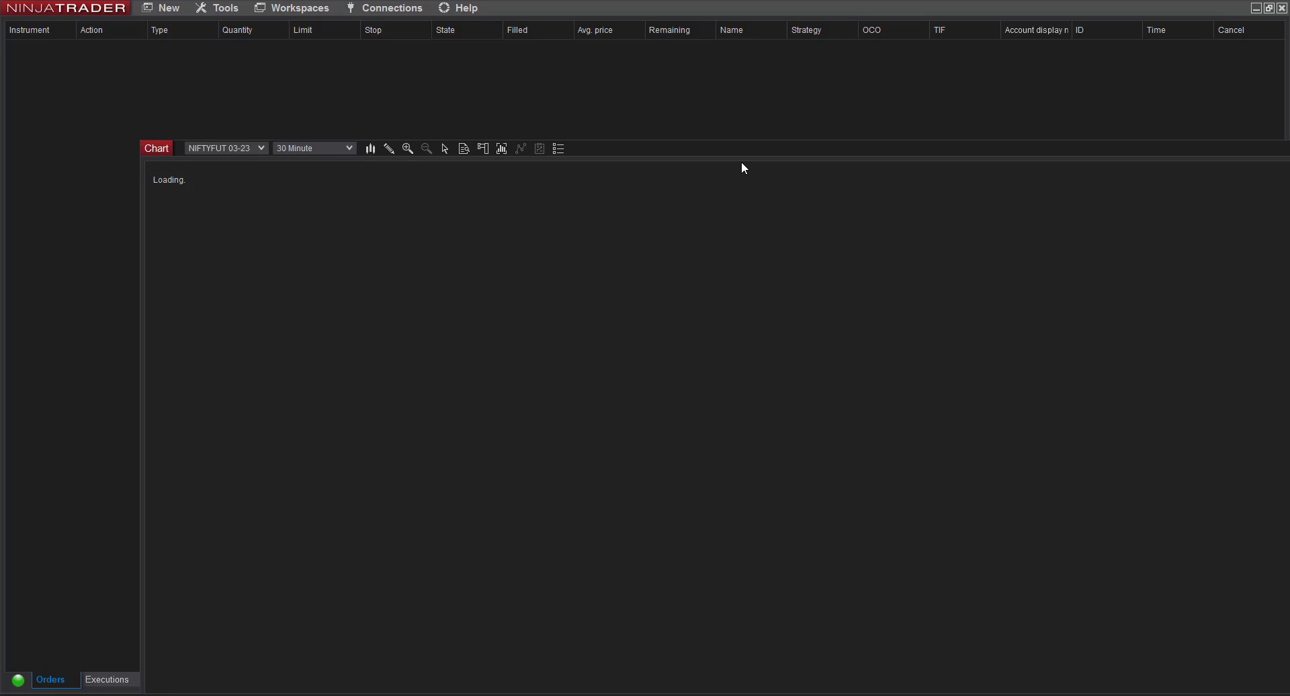
# Step: Maximize the NIFTYFUT chart window and bring up its Indicators dialog
pyautogui.moveTo(743, 149); pyautogui.dragTo(645, 65)
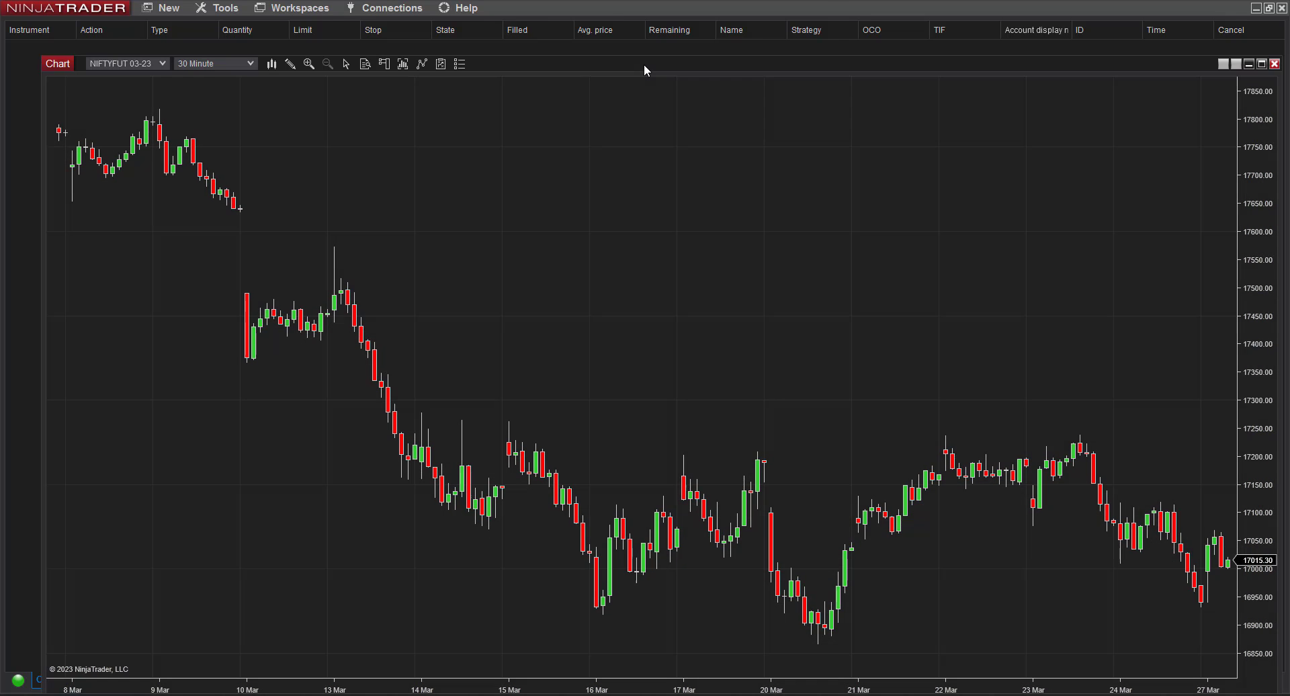
pyautogui.doubleClick(644, 65)
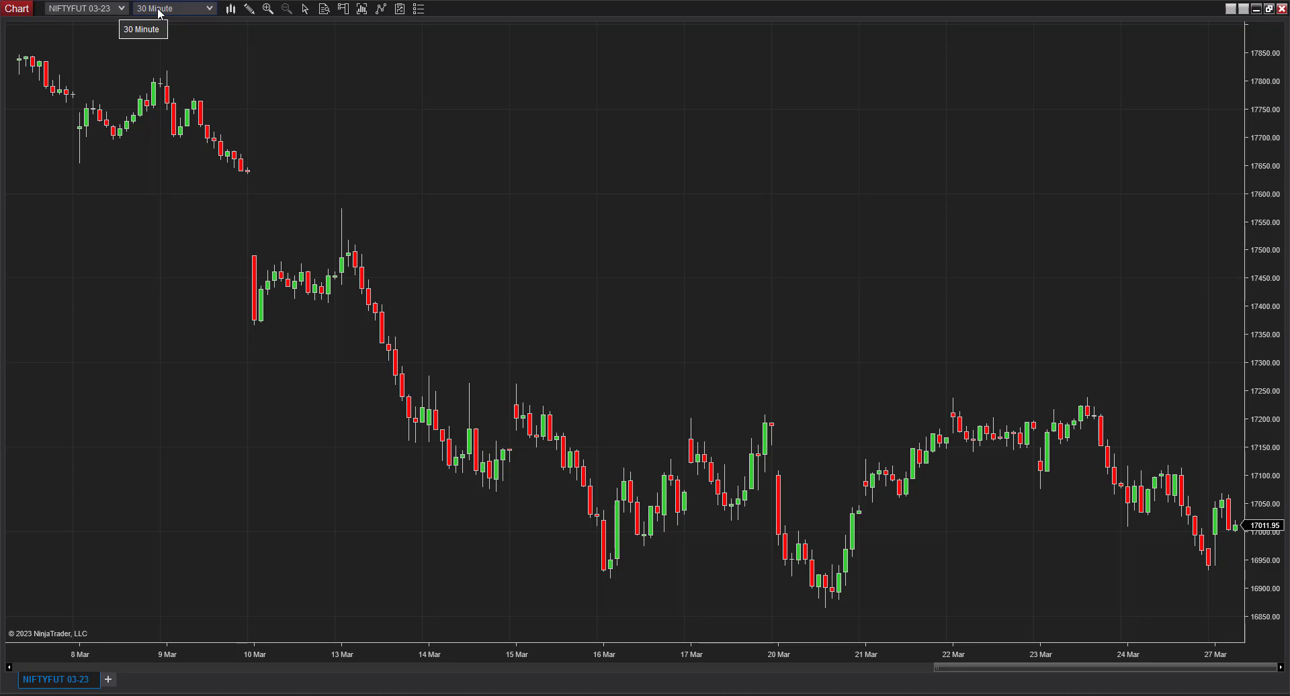
pyautogui.rightClick(493, 170)
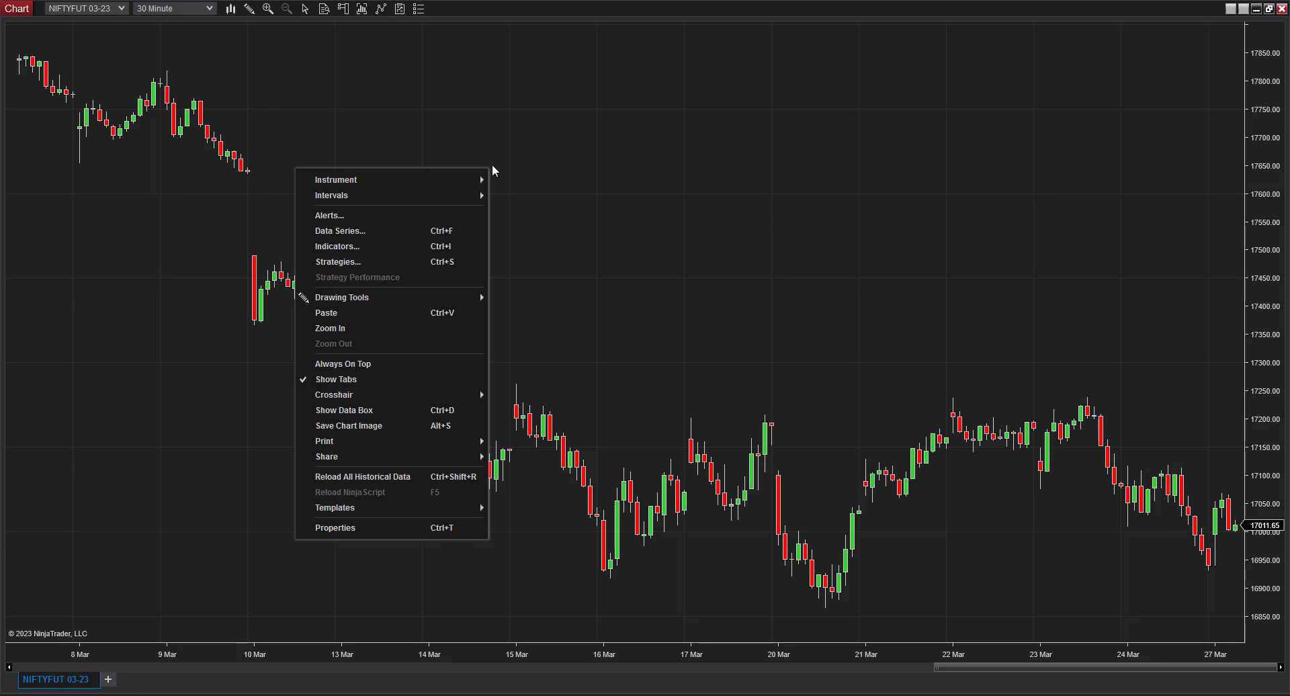
pyautogui.click(338, 247)
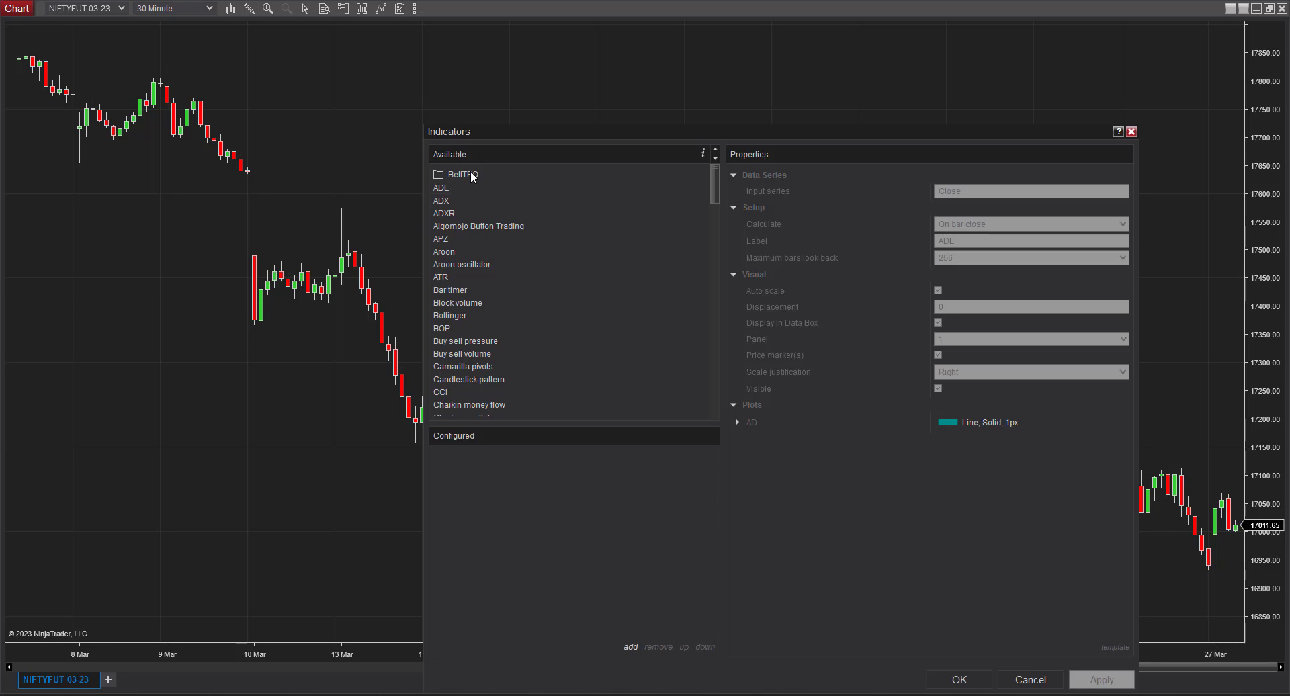
# Step: Add Bell MarketProfile Ultimate © 2021 from the BellTFO folder to the configured indicators
pyautogui.click(463, 175)
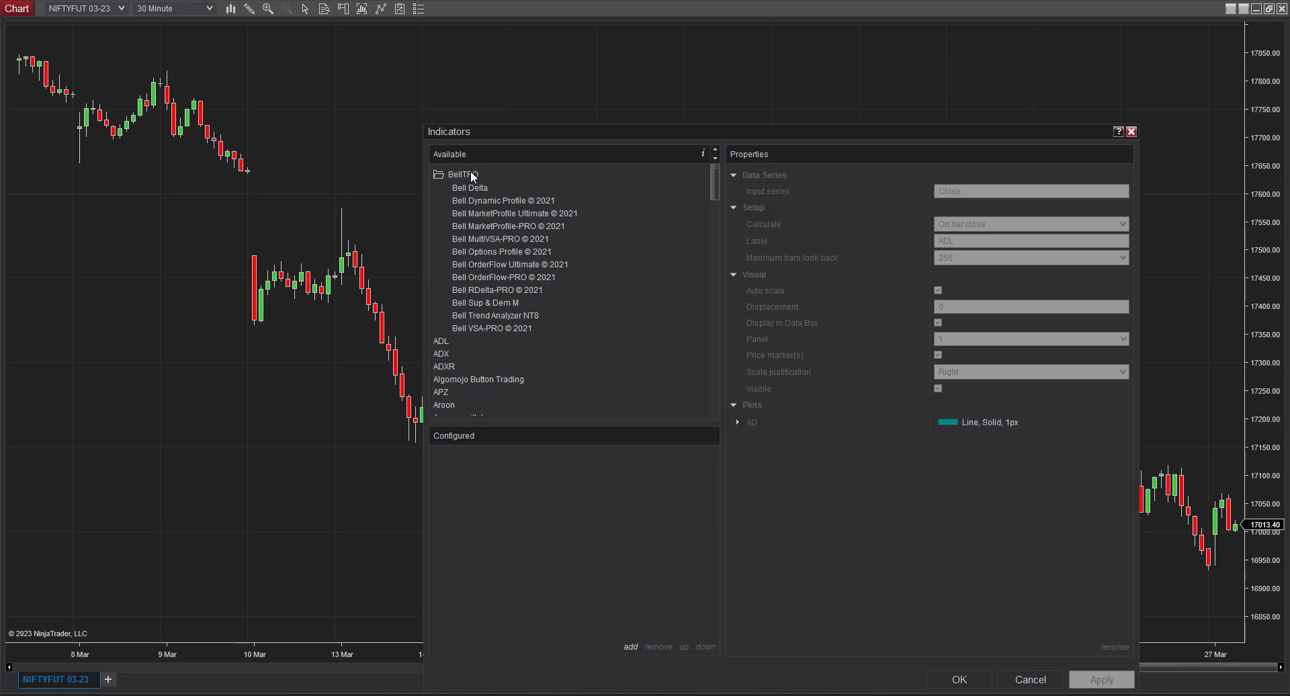
pyautogui.click(488, 214)
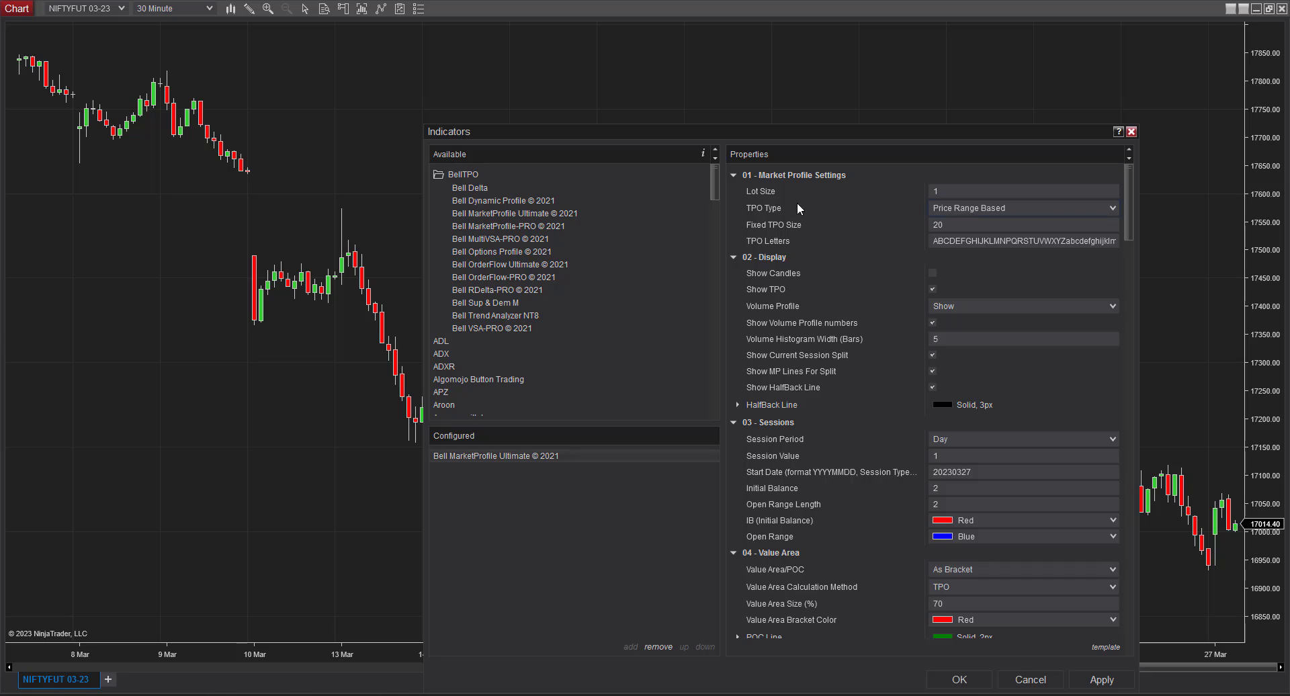
# Step: Set Fixed TPO Size to 40, leaving TPO Type as Price Range Based
pyautogui.click(970, 209)
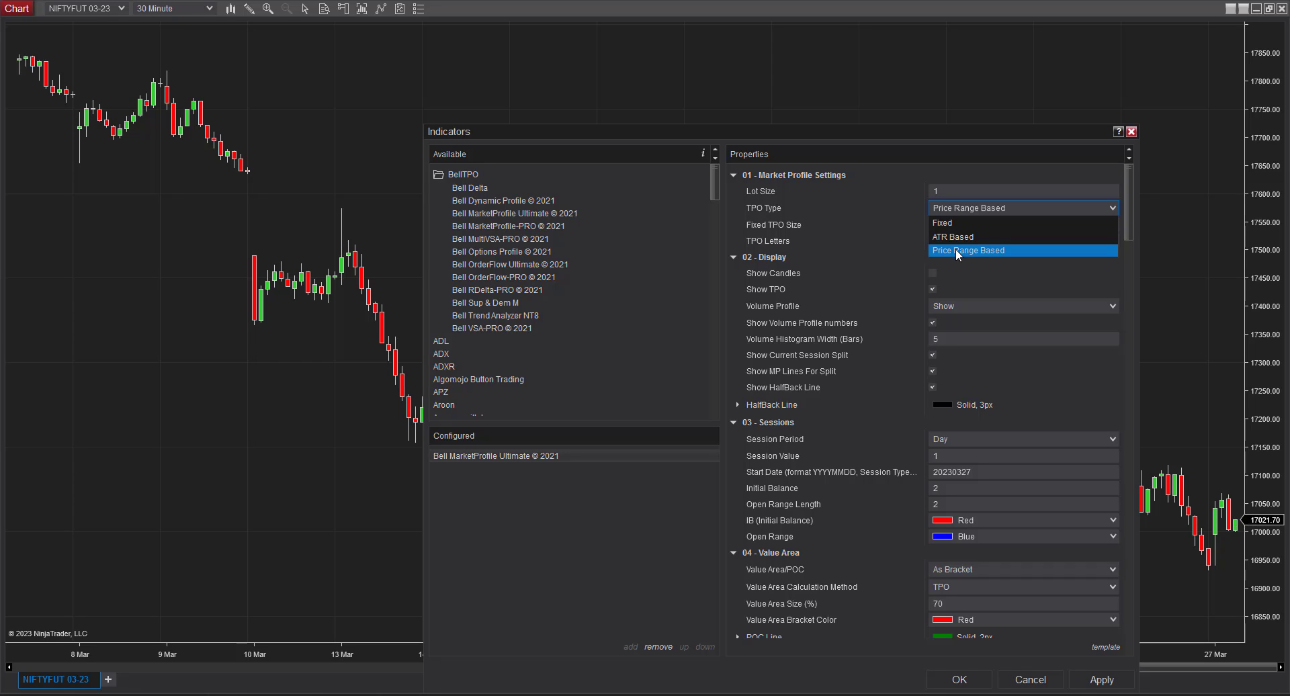
pyautogui.click(954, 223)
pyautogui.click(954, 224)
pyautogui.write('40')
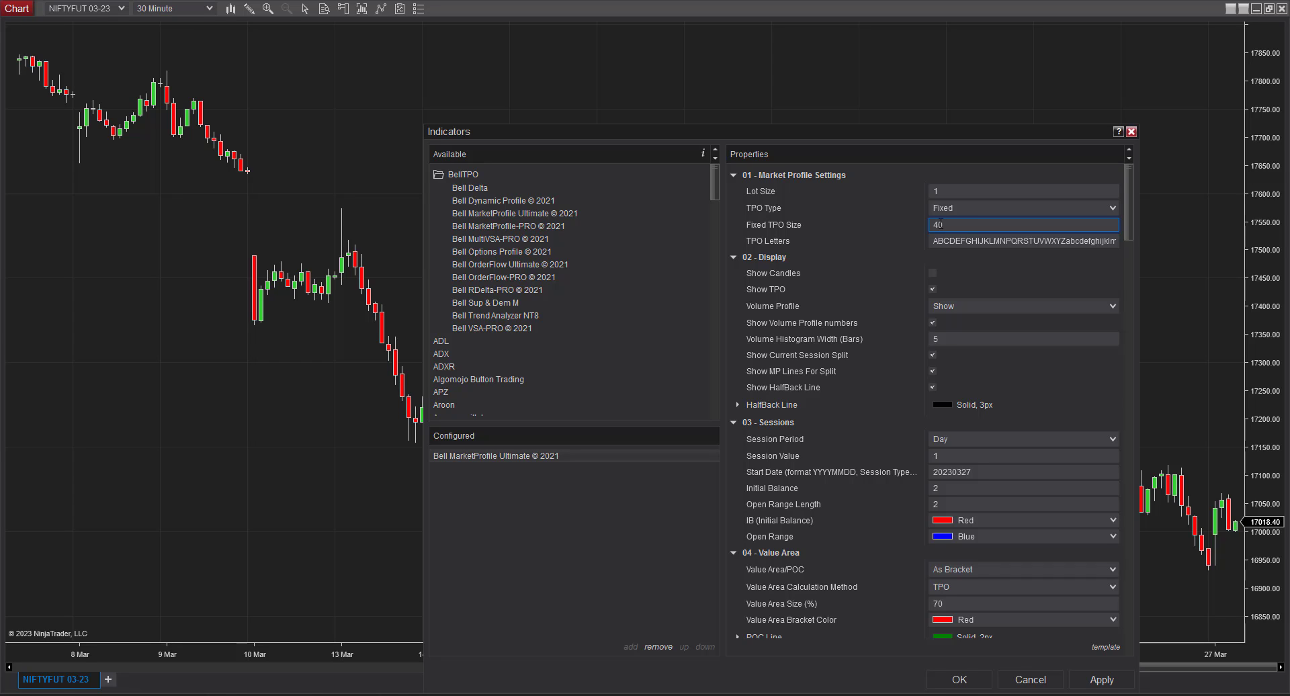
pyautogui.click(950, 204)
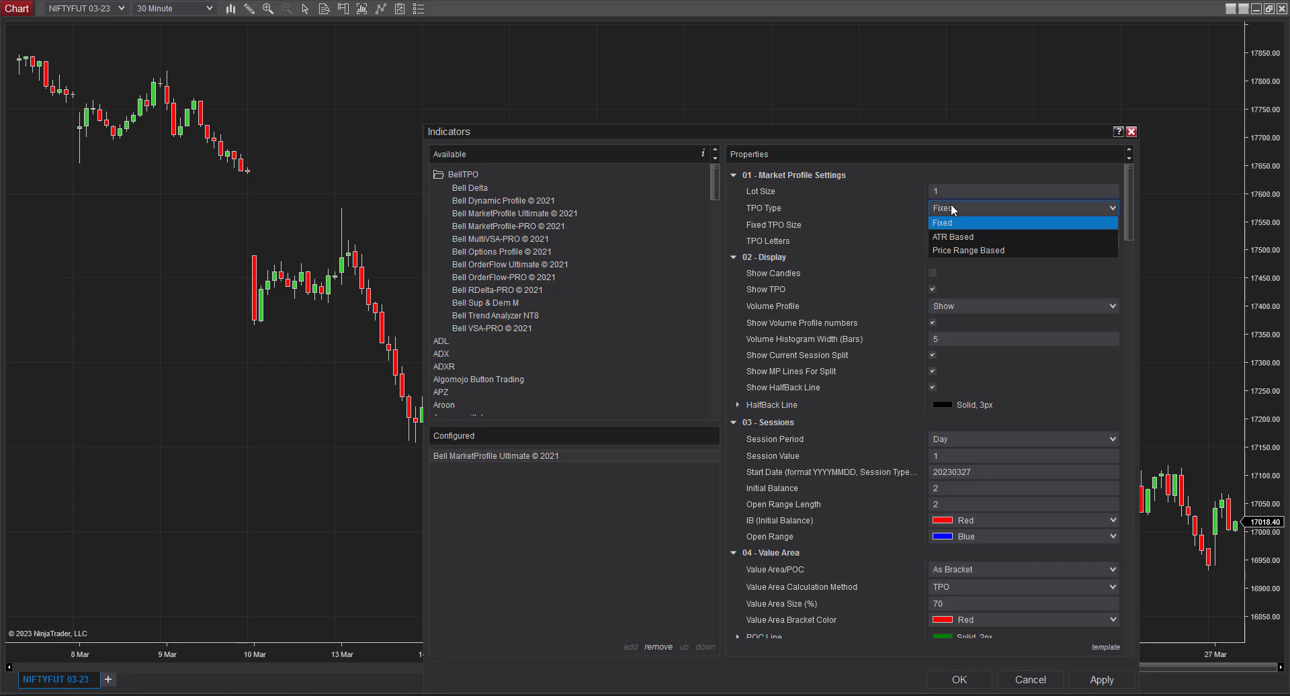
pyautogui.click(950, 249)
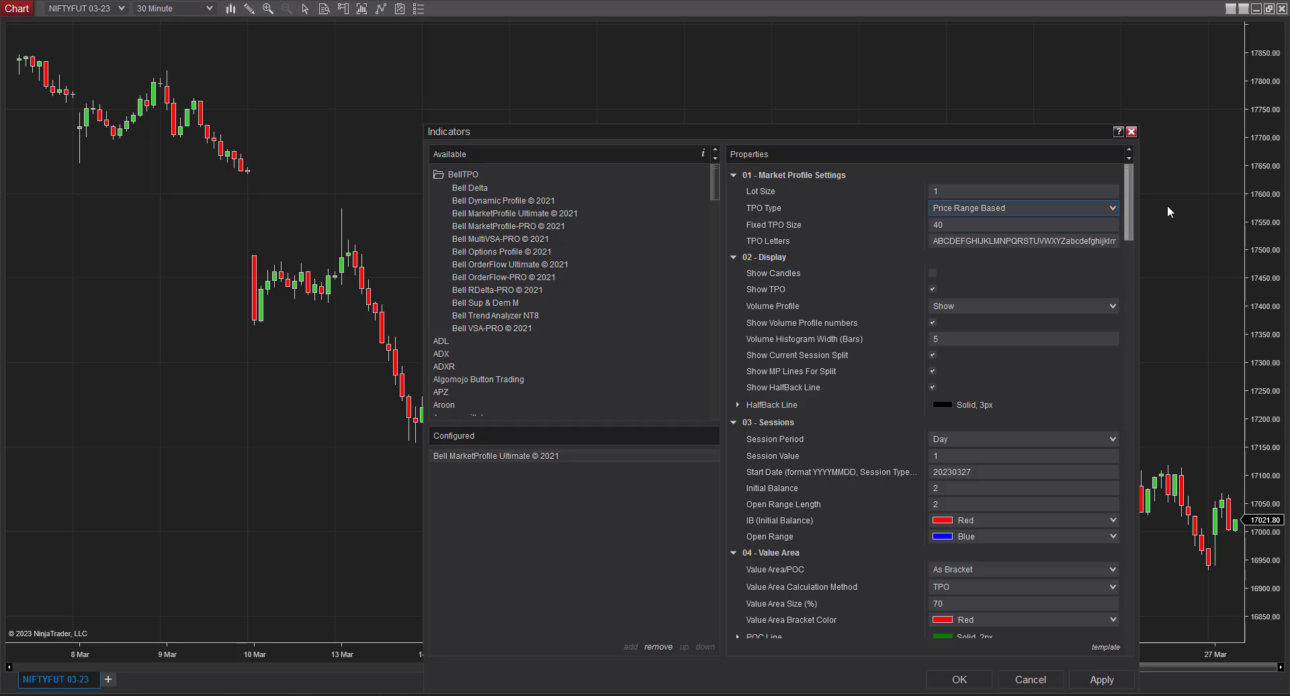
pyautogui.moveTo(1131, 195); pyautogui.dragTo(1111, 583)
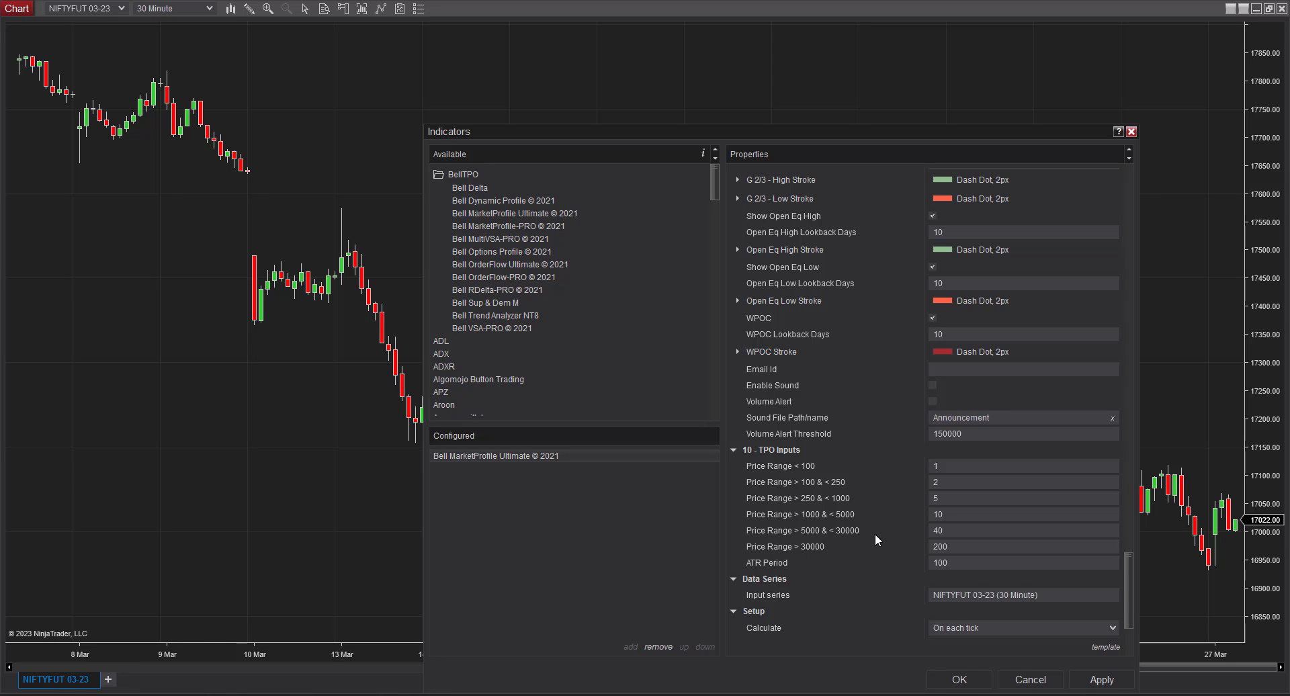
# Step: Change the Price Range > 30000 TPO input from 200 to 100
pyautogui.click(954, 531)
pyautogui.click(951, 545)
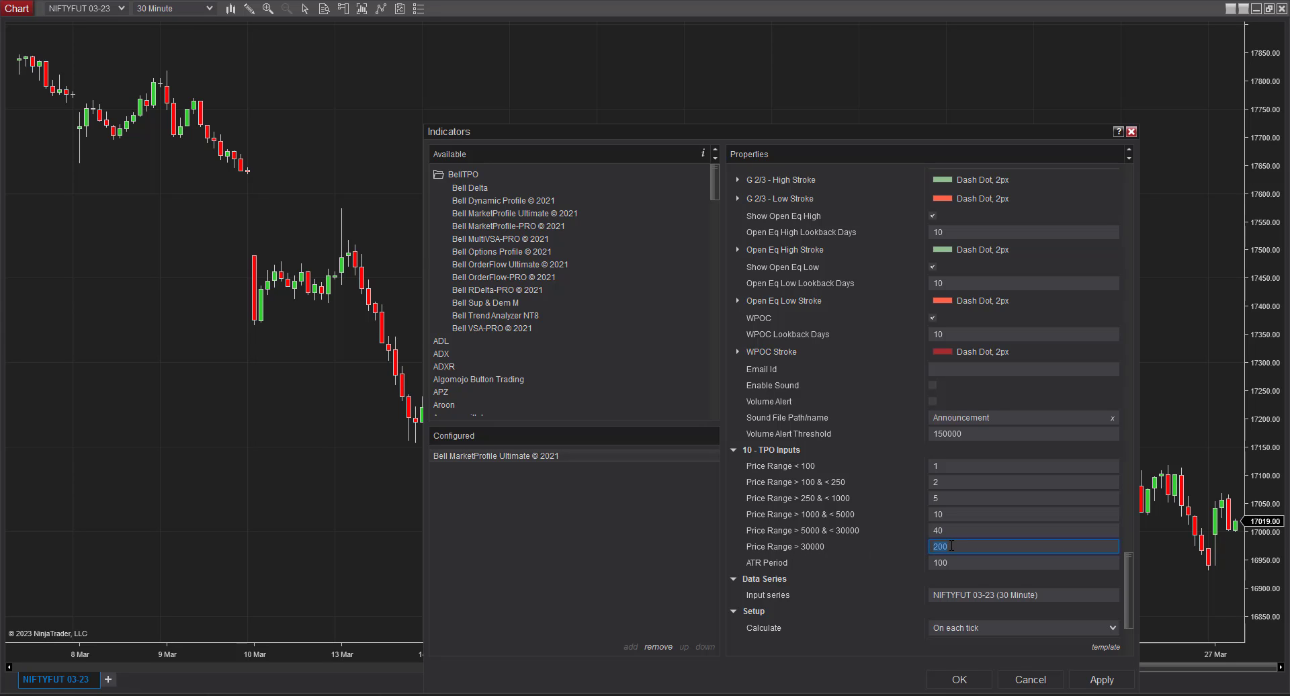
pyautogui.write('100')
pyautogui.moveTo(954, 545); pyautogui.dragTo(923, 547)
pyautogui.moveTo(1128, 582); pyautogui.dragTo(1114, 197)
pyautogui.rightClick(1108, 223)
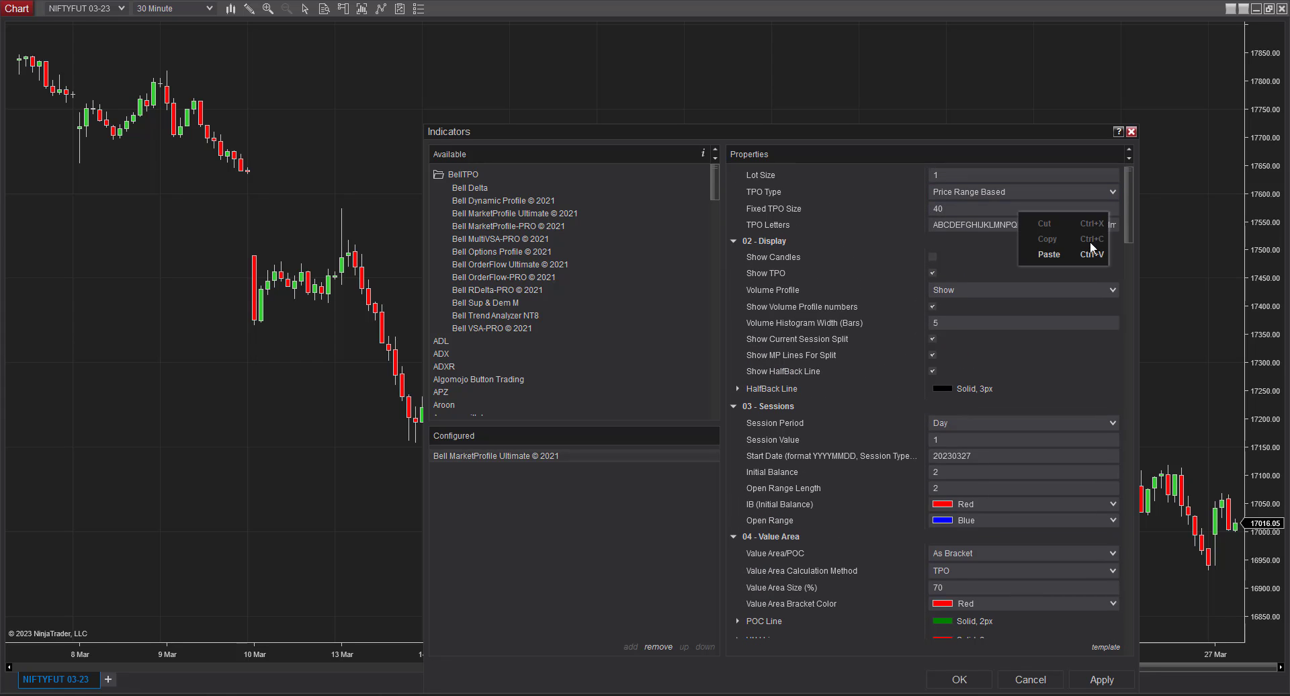
pyautogui.click(975, 192)
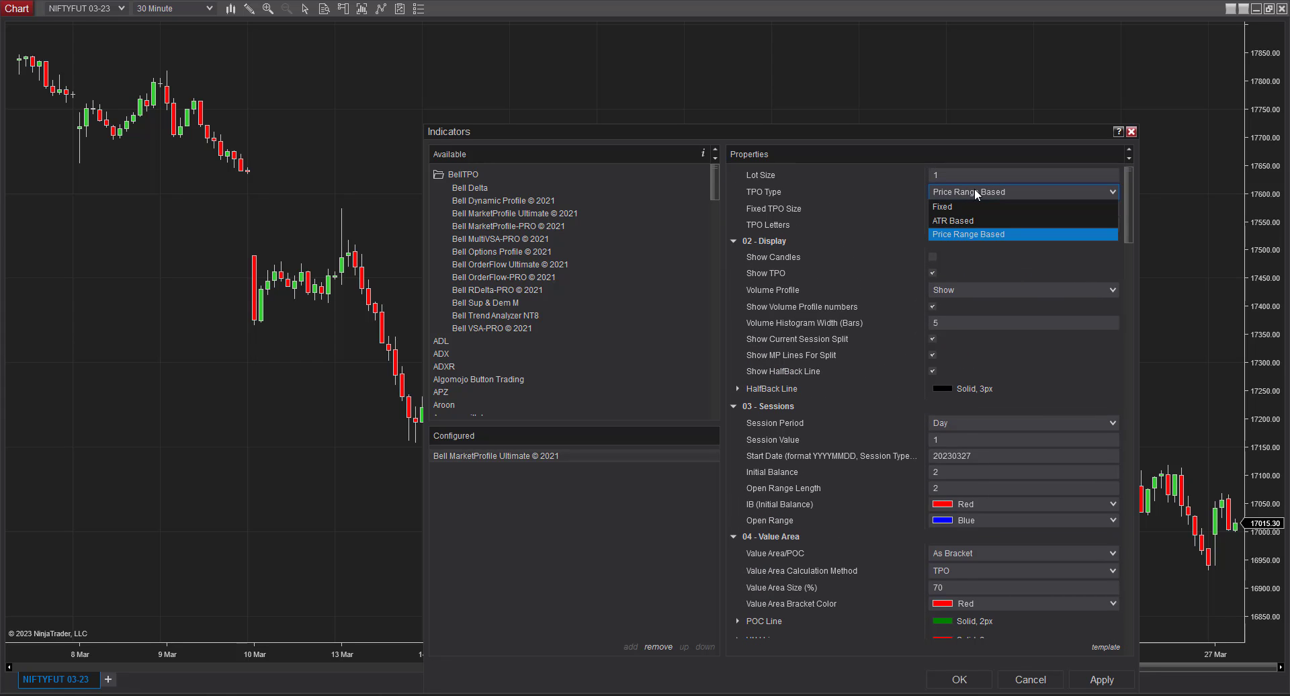
pyautogui.click(969, 231)
pyautogui.click(944, 209)
pyautogui.doubleClick(946, 210)
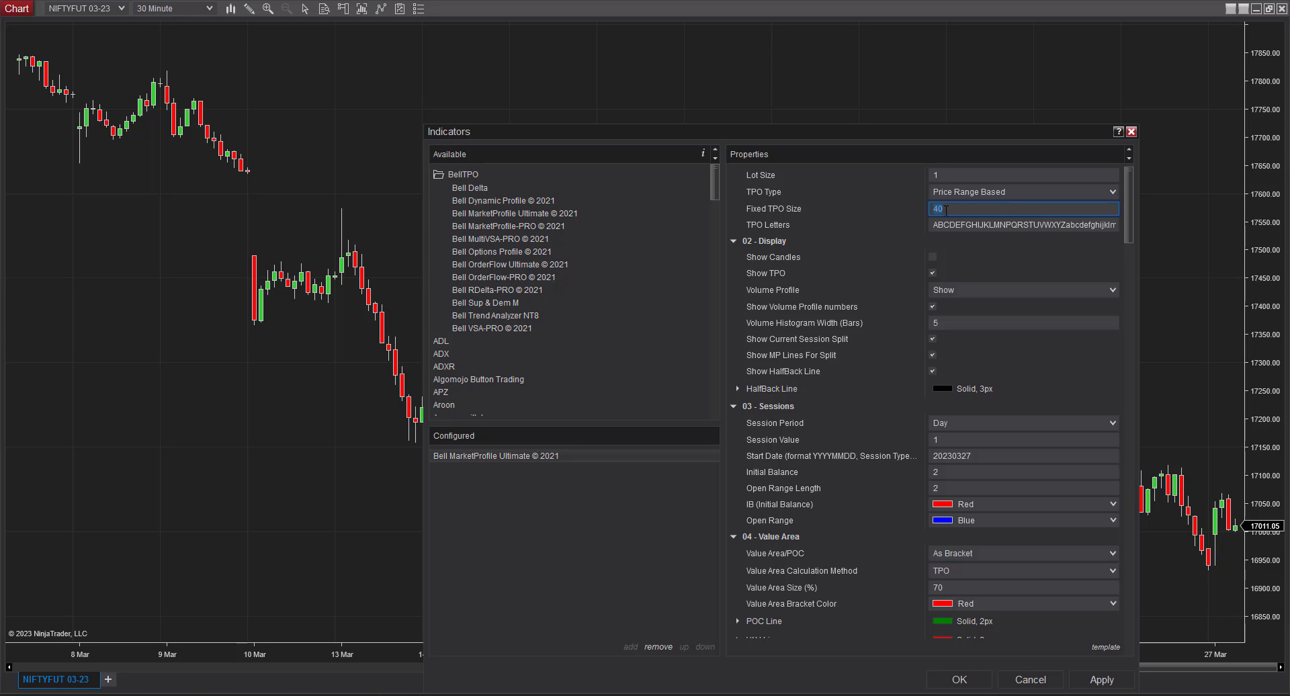
pyautogui.press('Return')
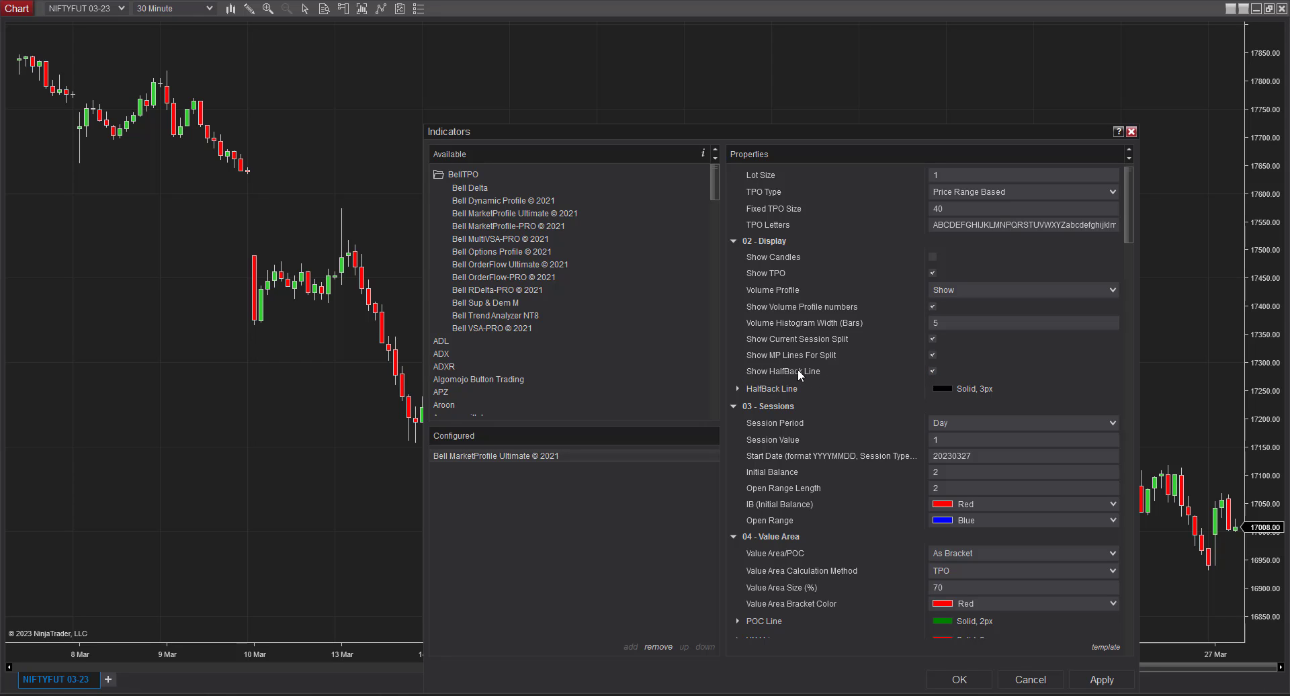
# Step: Change the HalfBack Line colour from black to White
pyautogui.click(737, 389)
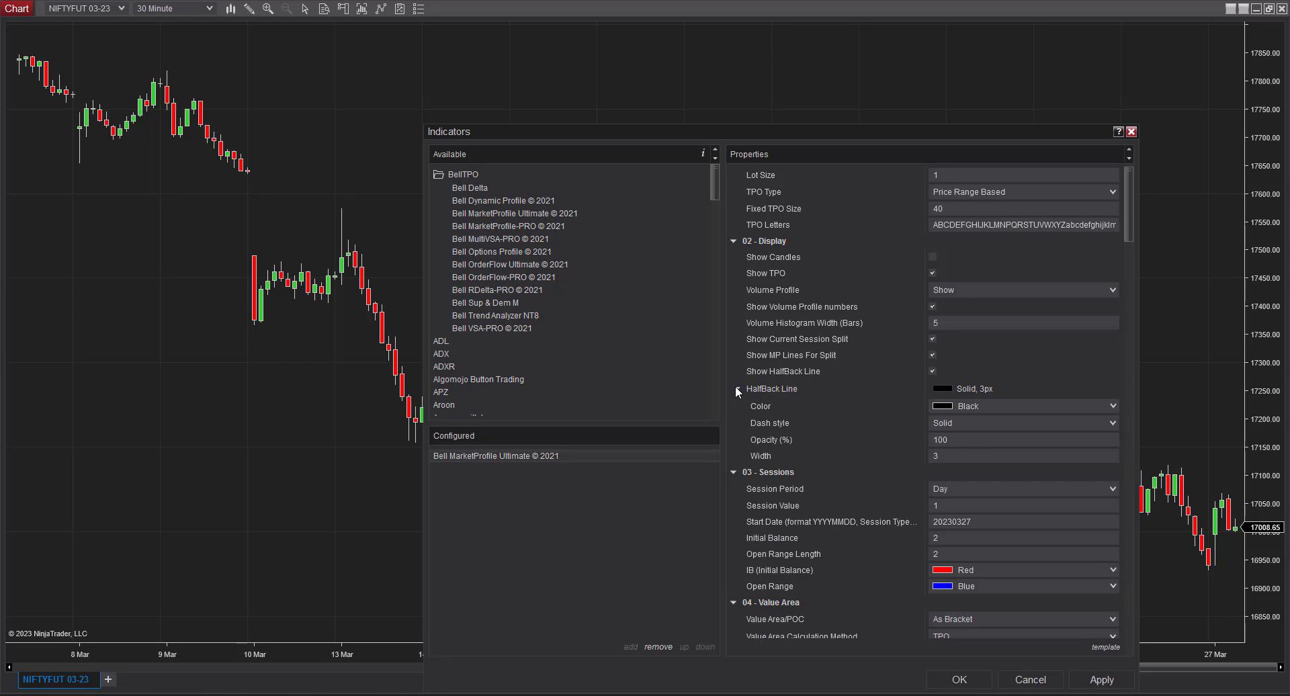
pyautogui.click(1098, 405)
pyautogui.scroll(-1, 981, 201)
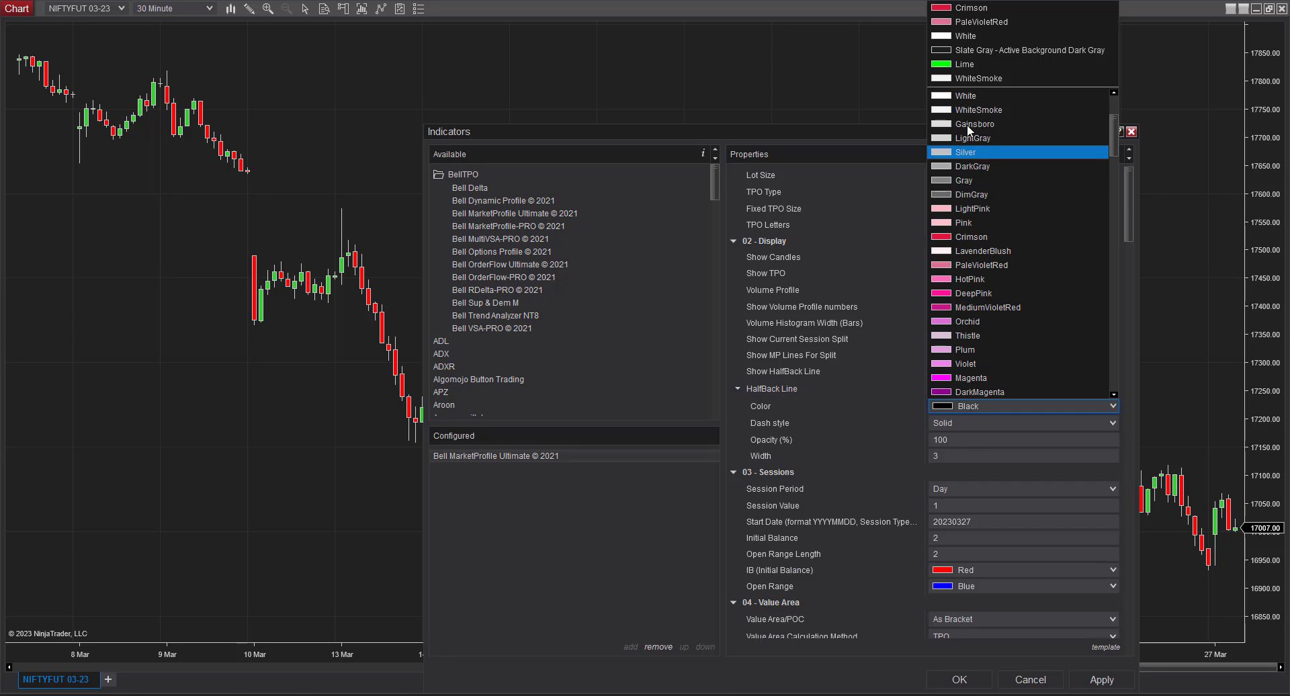
pyautogui.click(962, 98)
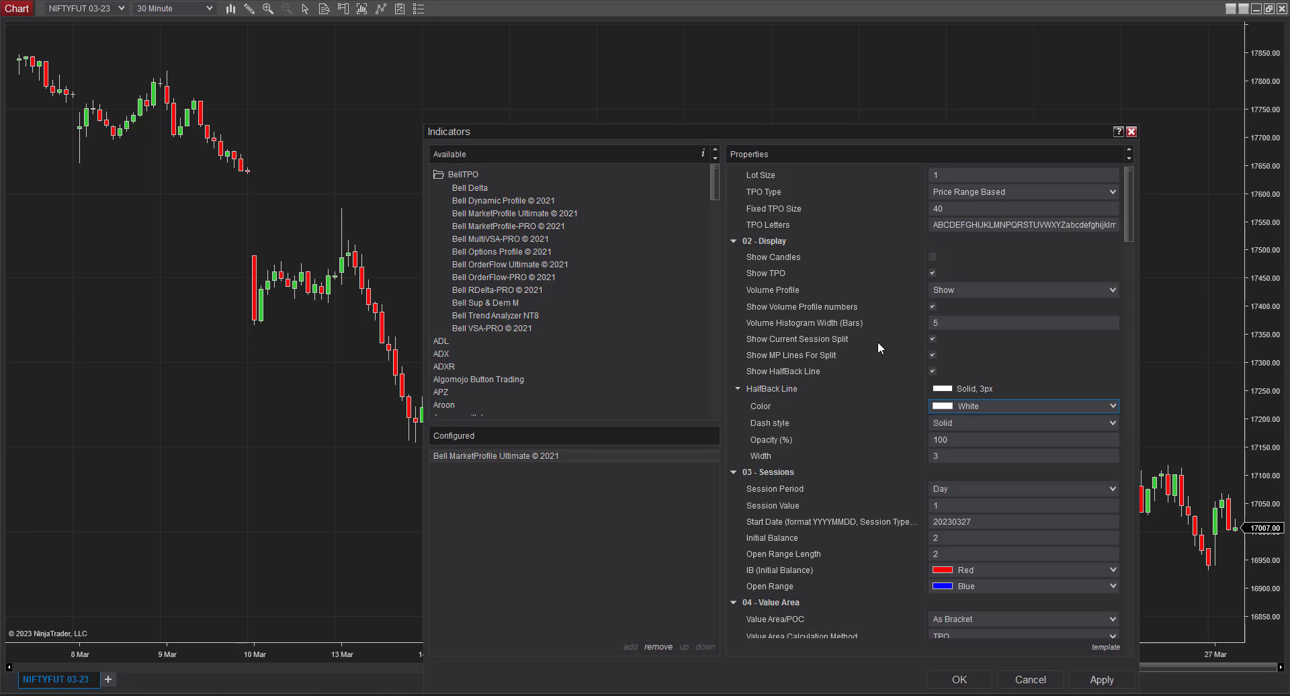
pyautogui.moveTo(1132, 213); pyautogui.dragTo(1128, 244)
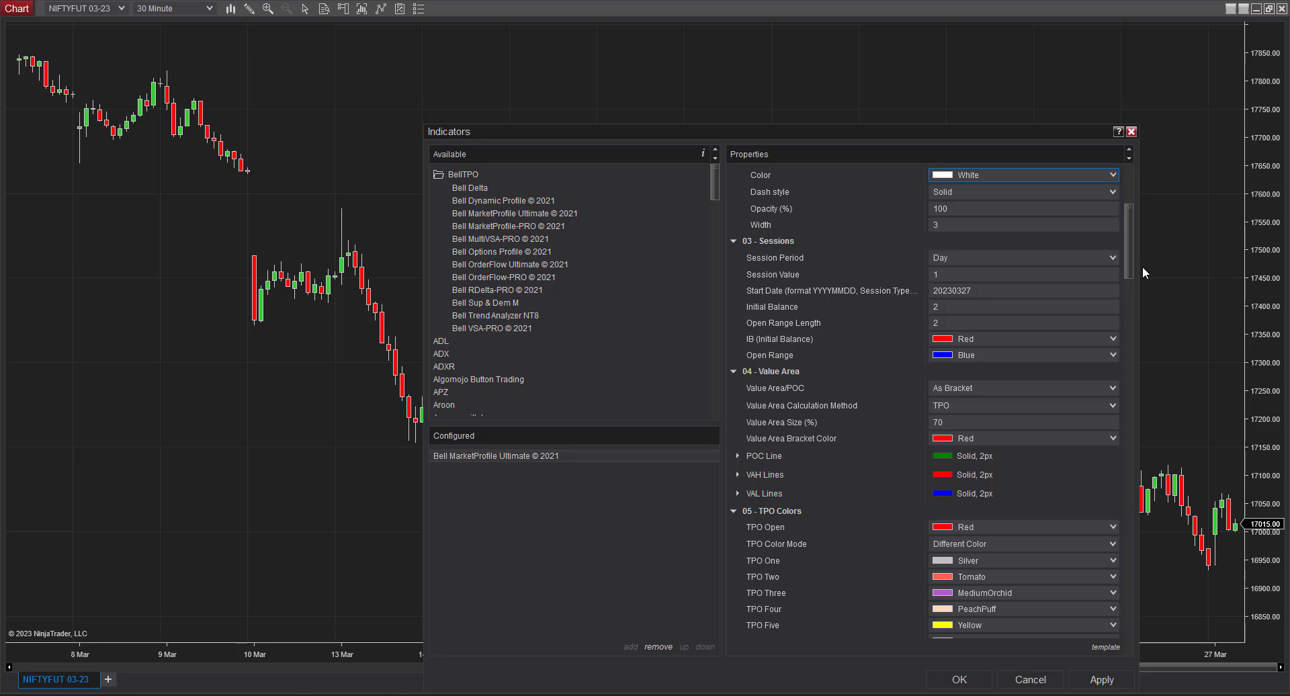
# Step: Set Chart Background to Slate Gray - Active Background Dark Gray
pyautogui.moveTo(1128, 252); pyautogui.dragTo(1127, 316)
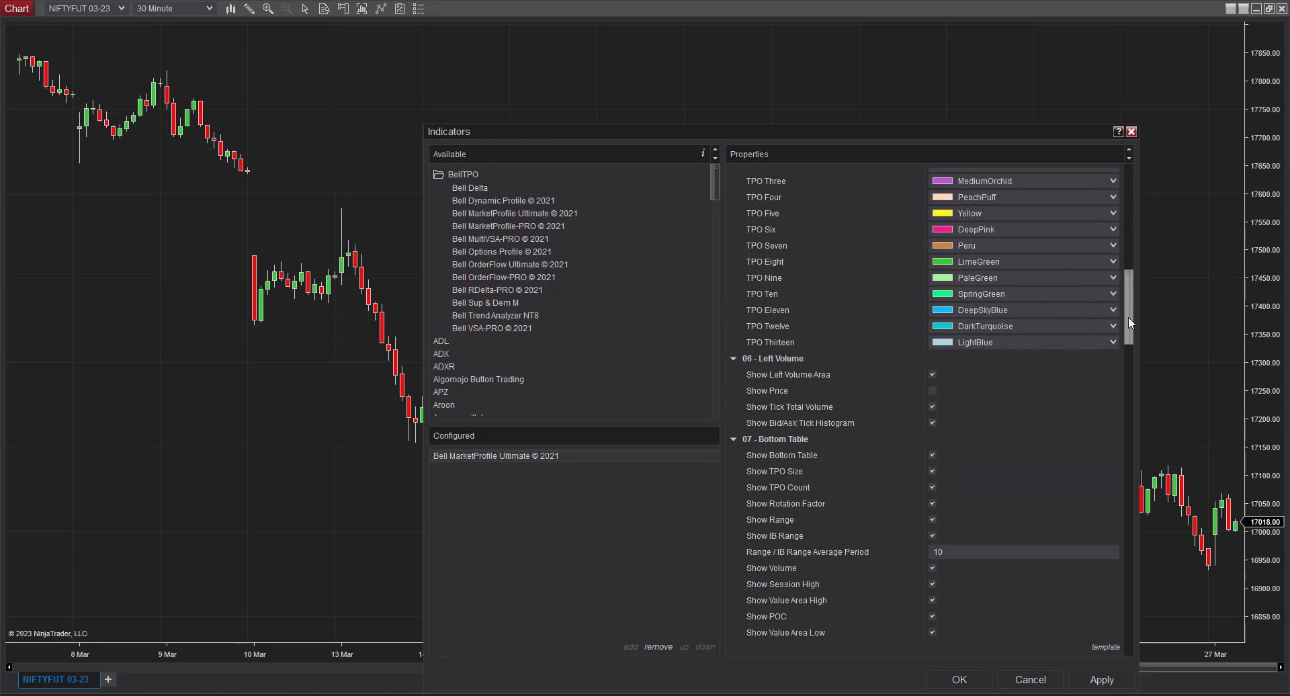
pyautogui.moveTo(1128, 329); pyautogui.dragTo(1128, 358)
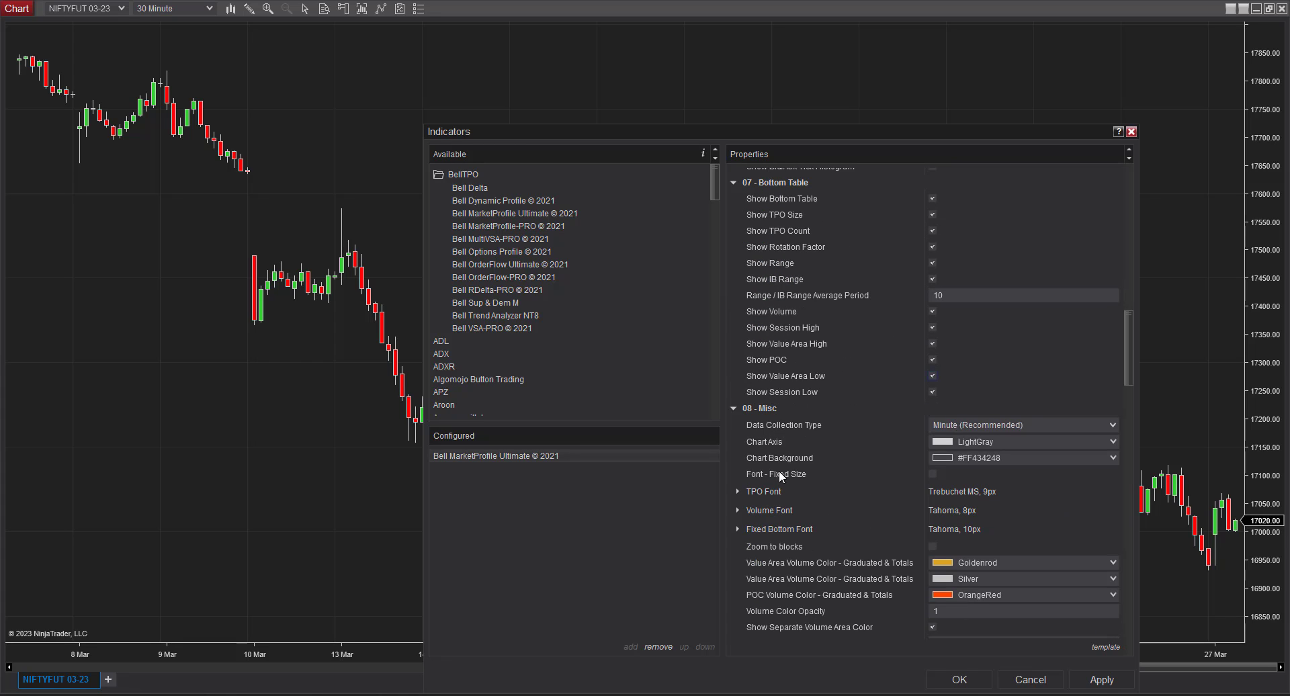
pyautogui.click(1112, 457)
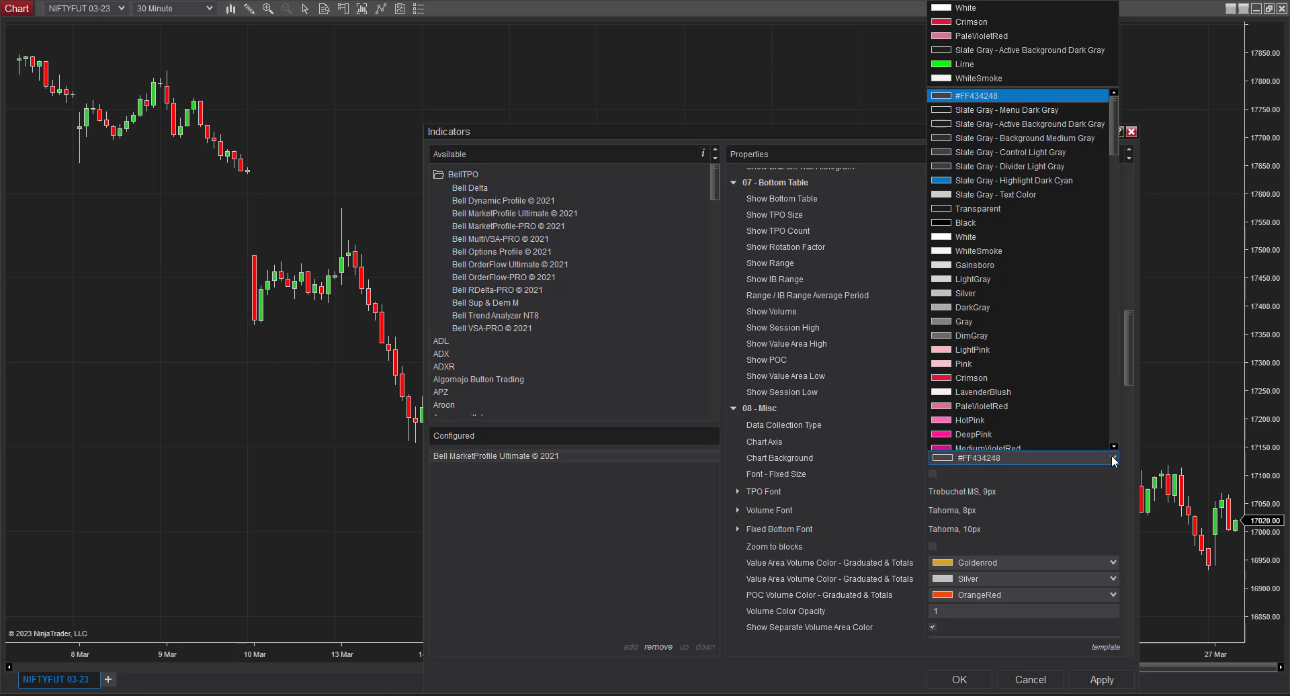
pyautogui.click(999, 125)
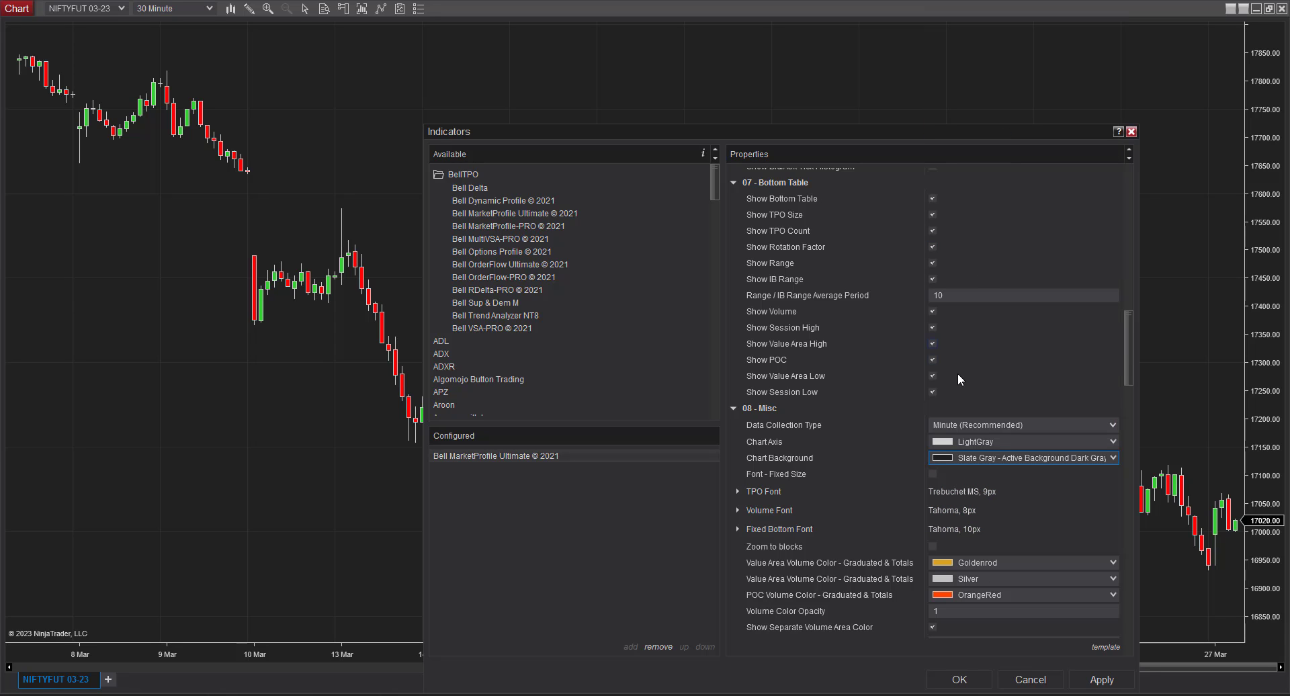
# Step: Change the Value Area Volume Color from Goldenrod to Lime
pyautogui.moveTo(1129, 345); pyautogui.dragTo(1113, 377)
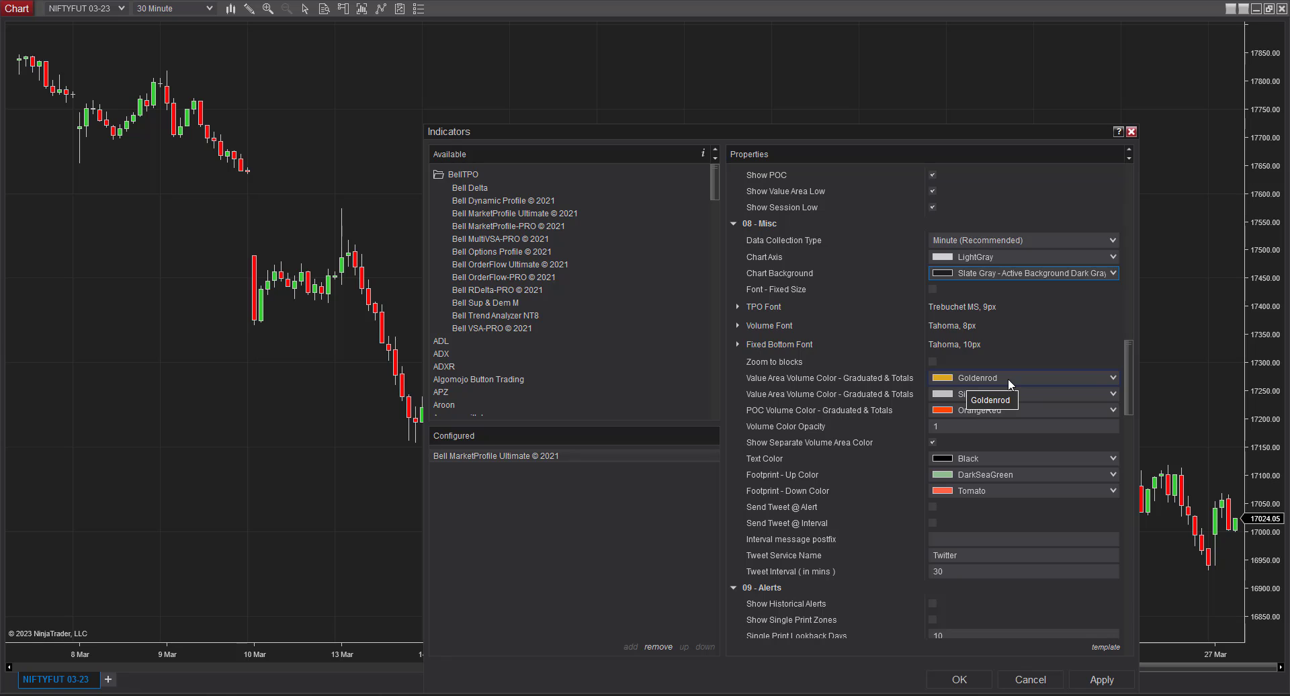
pyautogui.click(1091, 377)
pyautogui.scroll(-1, 966, 111)
pyautogui.click(963, 65)
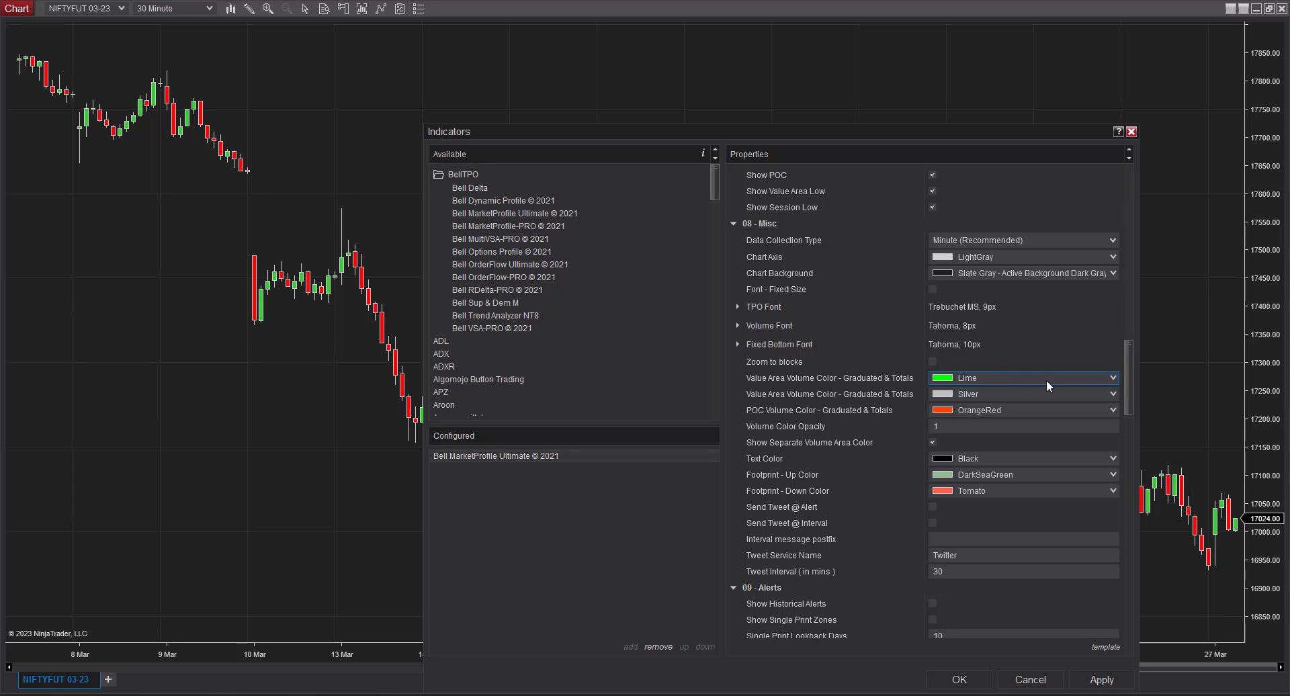
pyautogui.moveTo(1127, 371); pyautogui.dragTo(1127, 443)
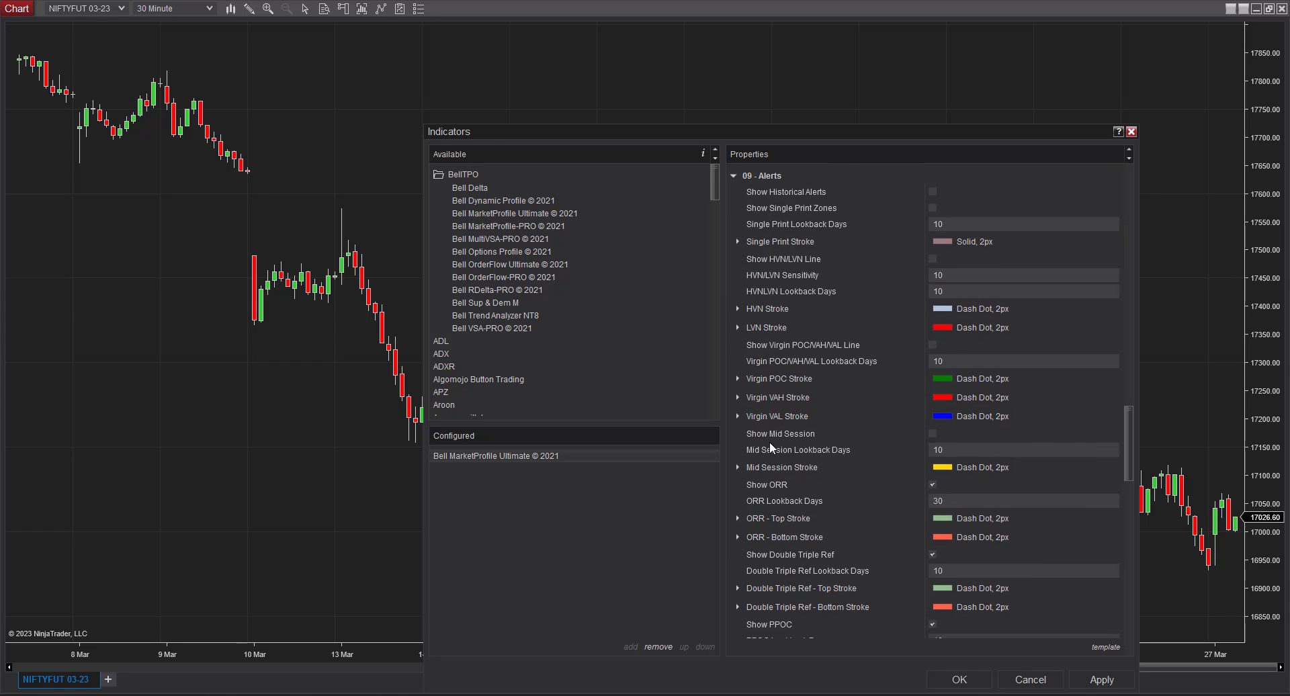
# Step: Enable Show Mid Session with 2 lookback days and uncheck Show Double Triple Ref
pyautogui.click(932, 434)
pyautogui.click(945, 449)
pyautogui.write('2')
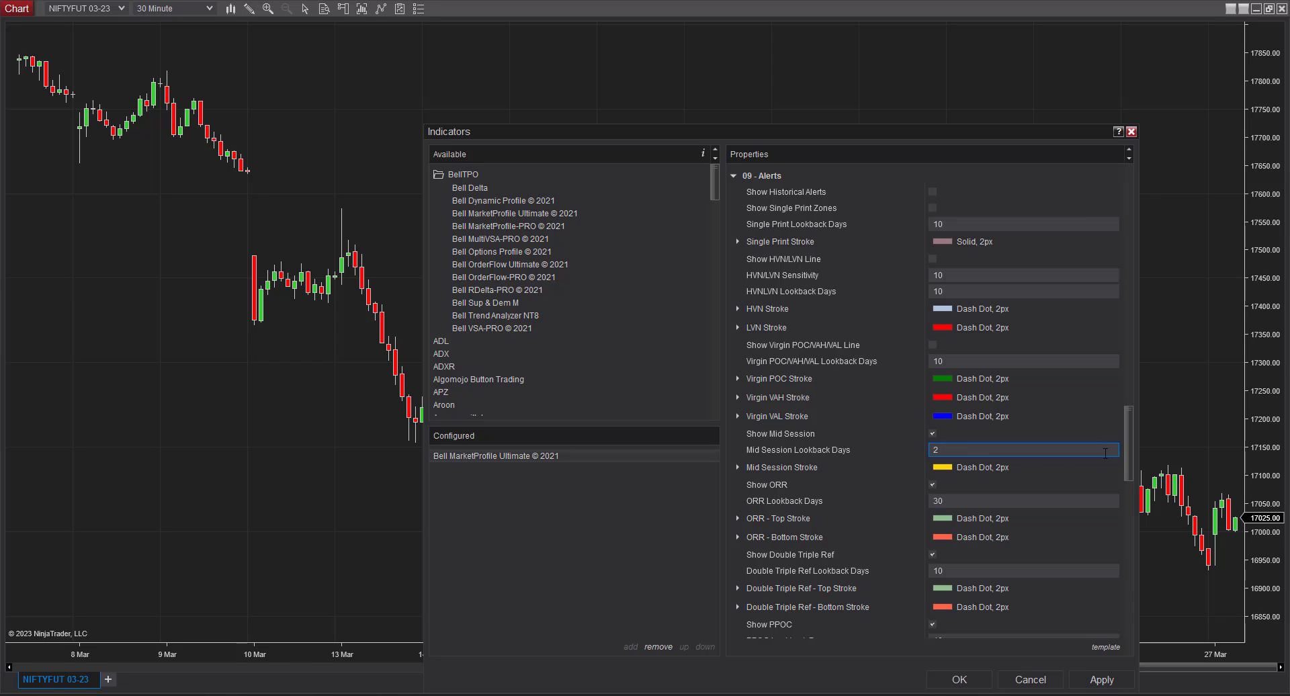
pyautogui.moveTo(1128, 433); pyautogui.dragTo(1127, 441)
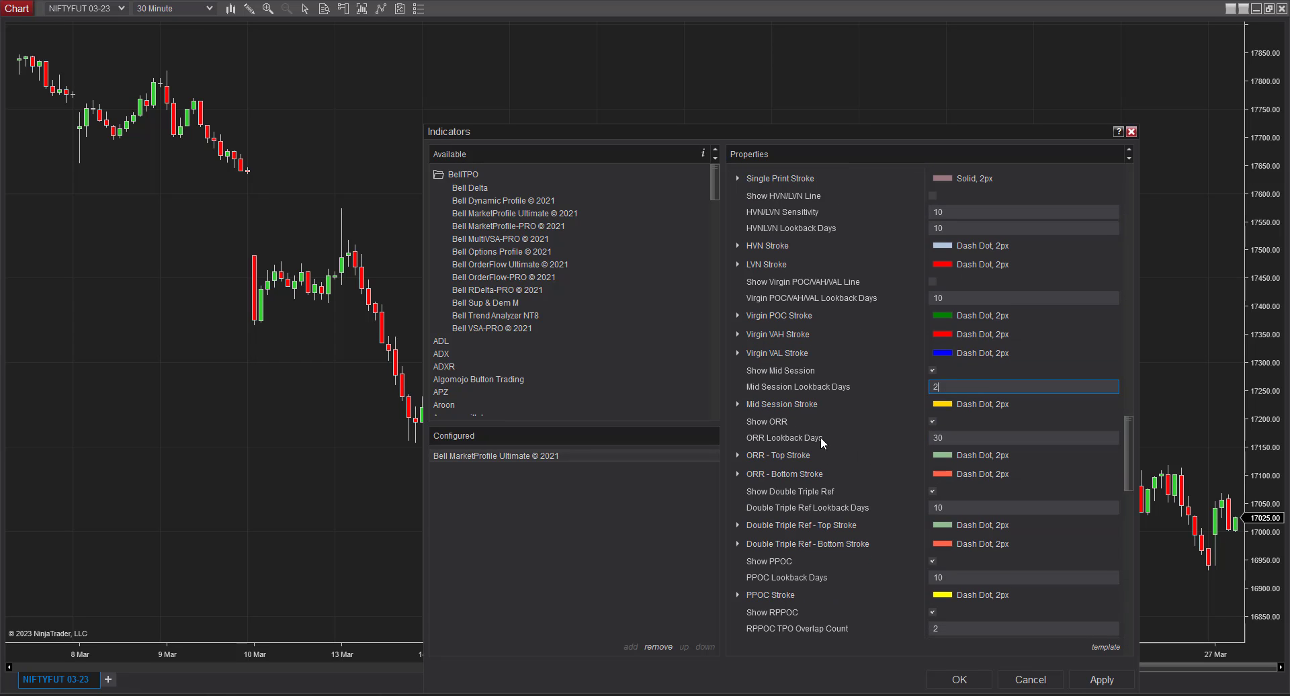
pyautogui.click(953, 435)
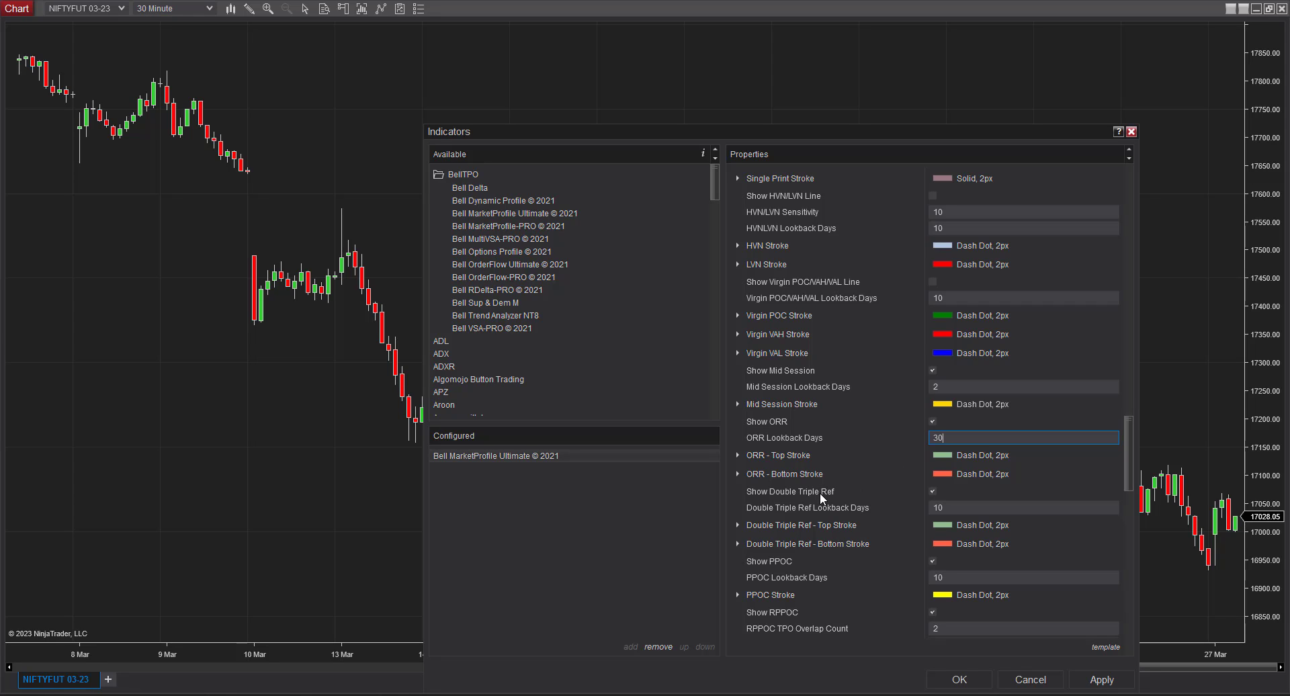
pyautogui.click(934, 491)
# Step: Set PPOC, RPPOC, AB Poor and Poor Lookback Days to 50
pyautogui.click(956, 578)
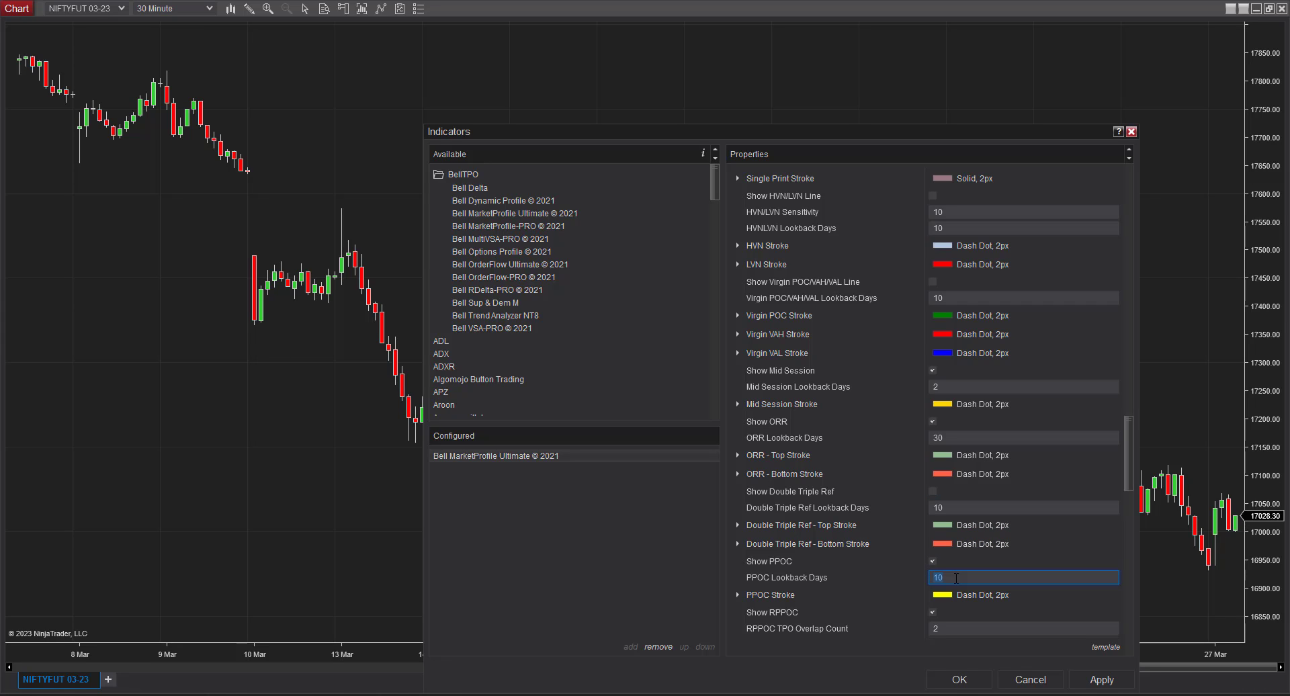
pyautogui.write('5')
pyautogui.moveTo(1126, 433); pyautogui.dragTo(1123, 454)
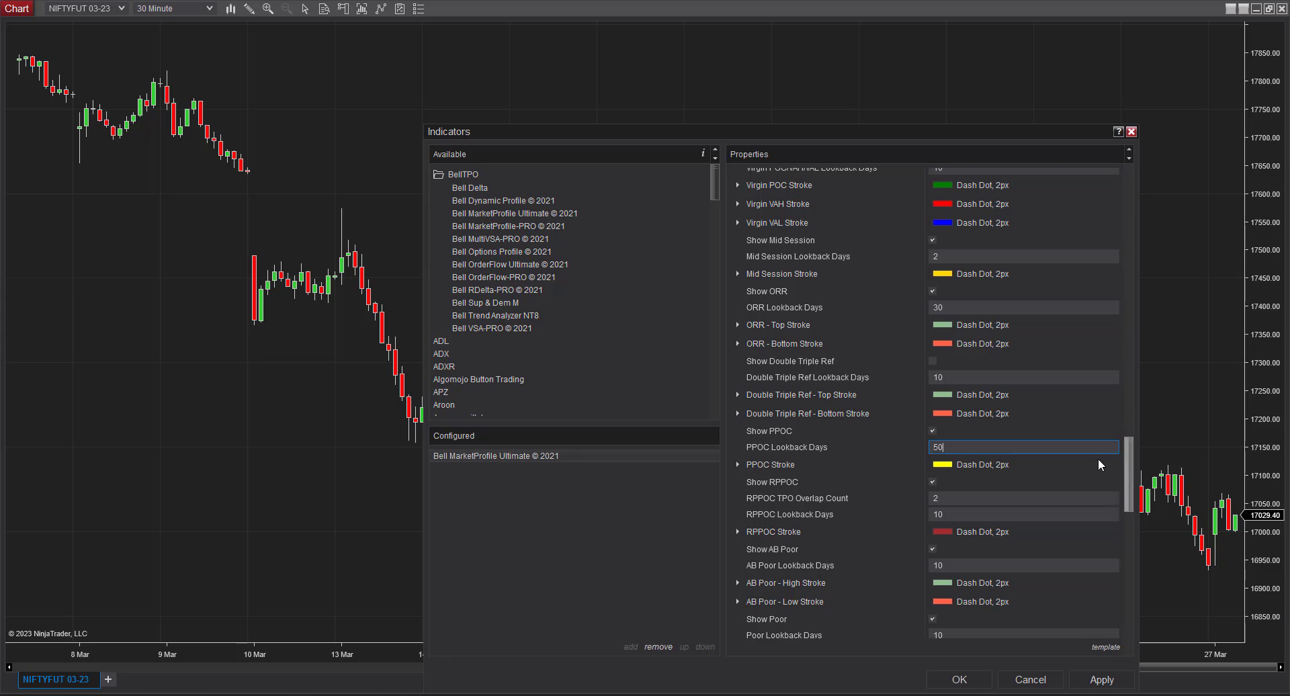
pyautogui.click(953, 515)
pyautogui.write('5')
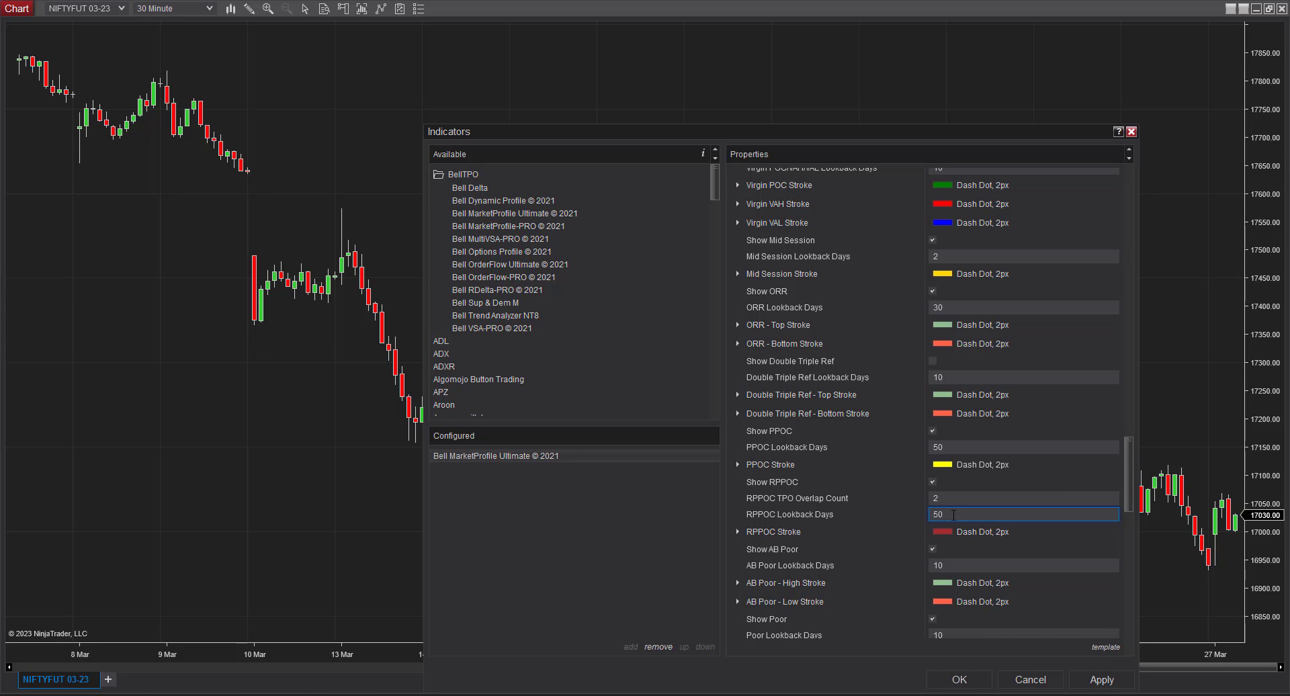
pyautogui.click(947, 564)
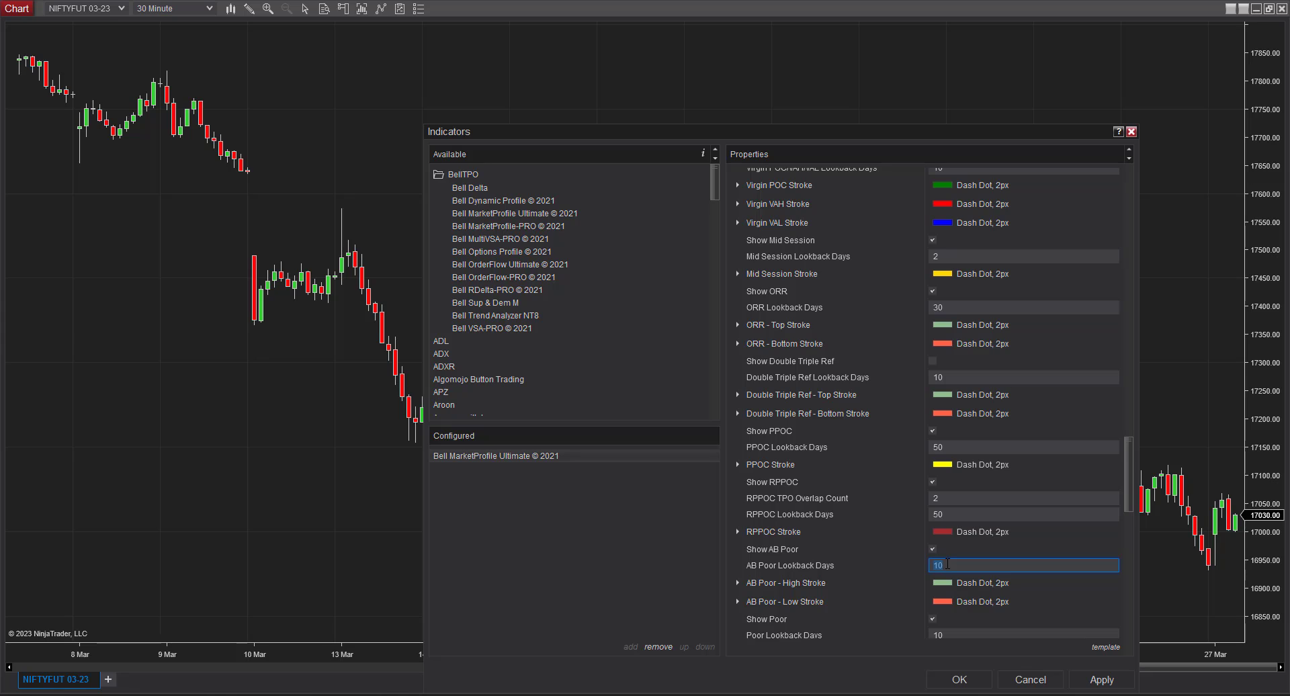
pyautogui.write('5')
pyautogui.moveTo(1131, 451); pyautogui.dragTo(1132, 478)
pyautogui.click(962, 506)
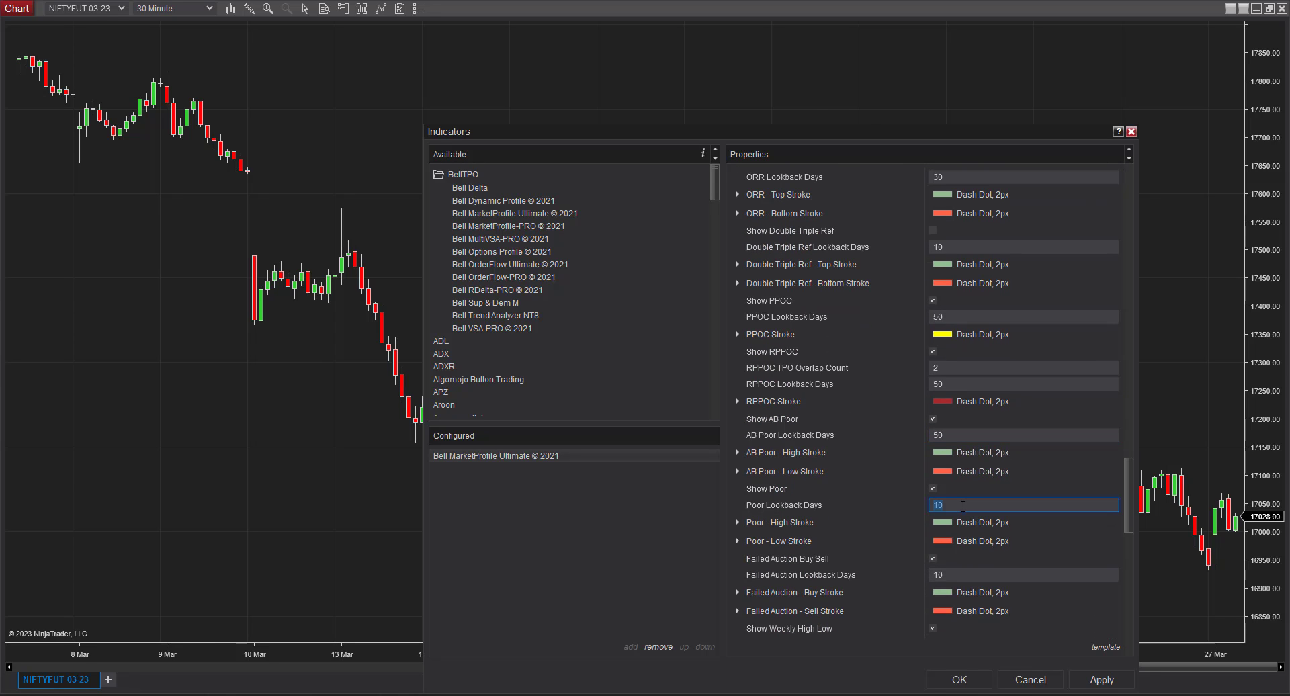
pyautogui.write('5')
# Step: Disable Gap Up Down Alert and scroll to the end of the properties
pyautogui.click(959, 576)
pyautogui.moveTo(1132, 472); pyautogui.dragTo(1126, 493)
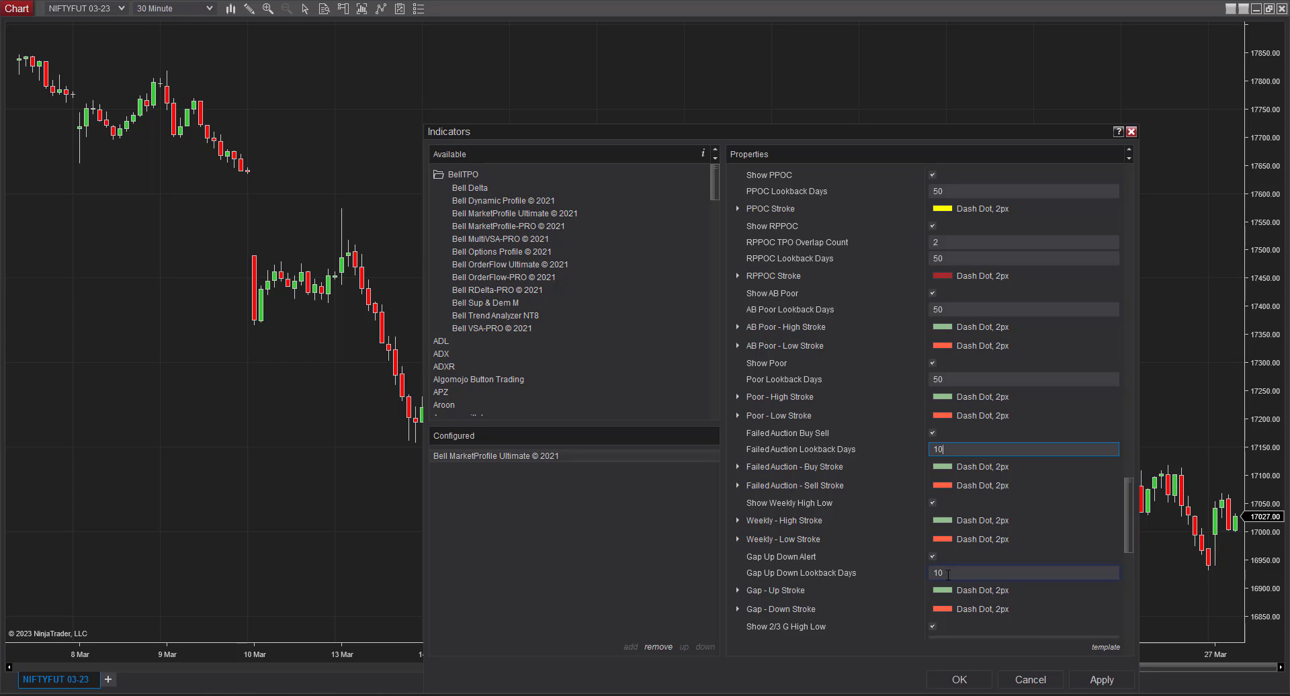
pyautogui.click(932, 556)
pyautogui.moveTo(1126, 513); pyautogui.dragTo(1126, 531)
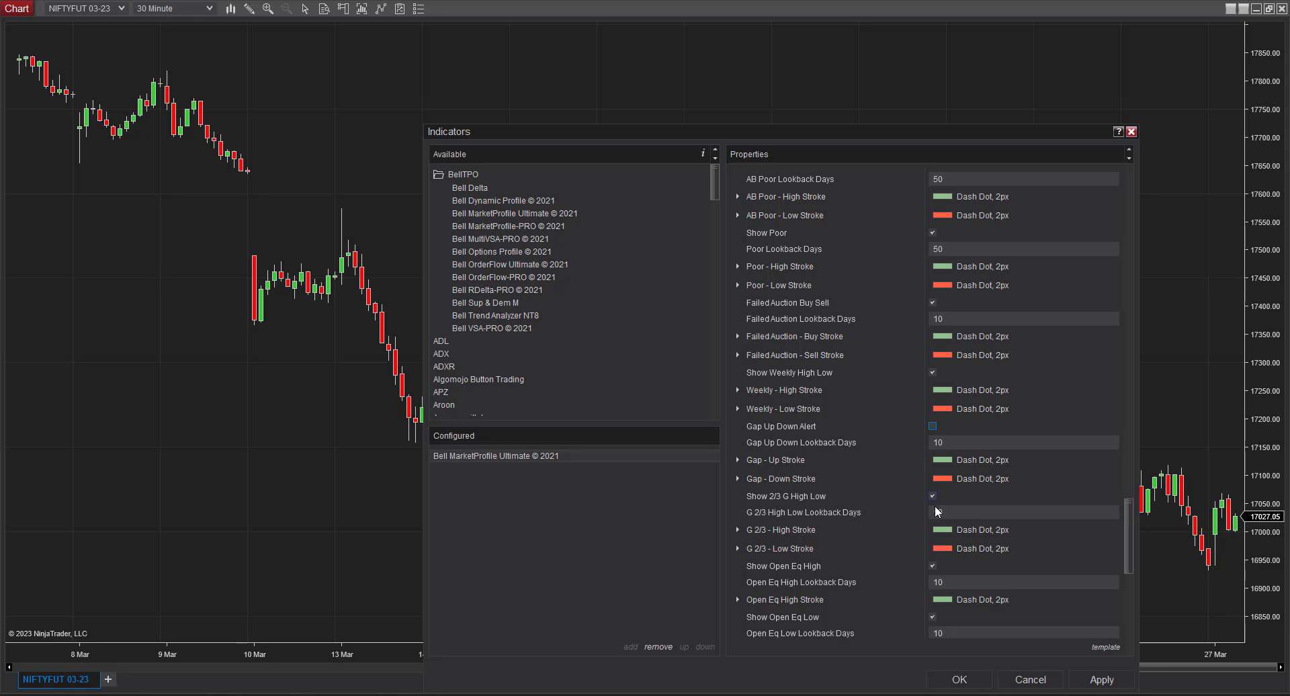
pyautogui.click(965, 515)
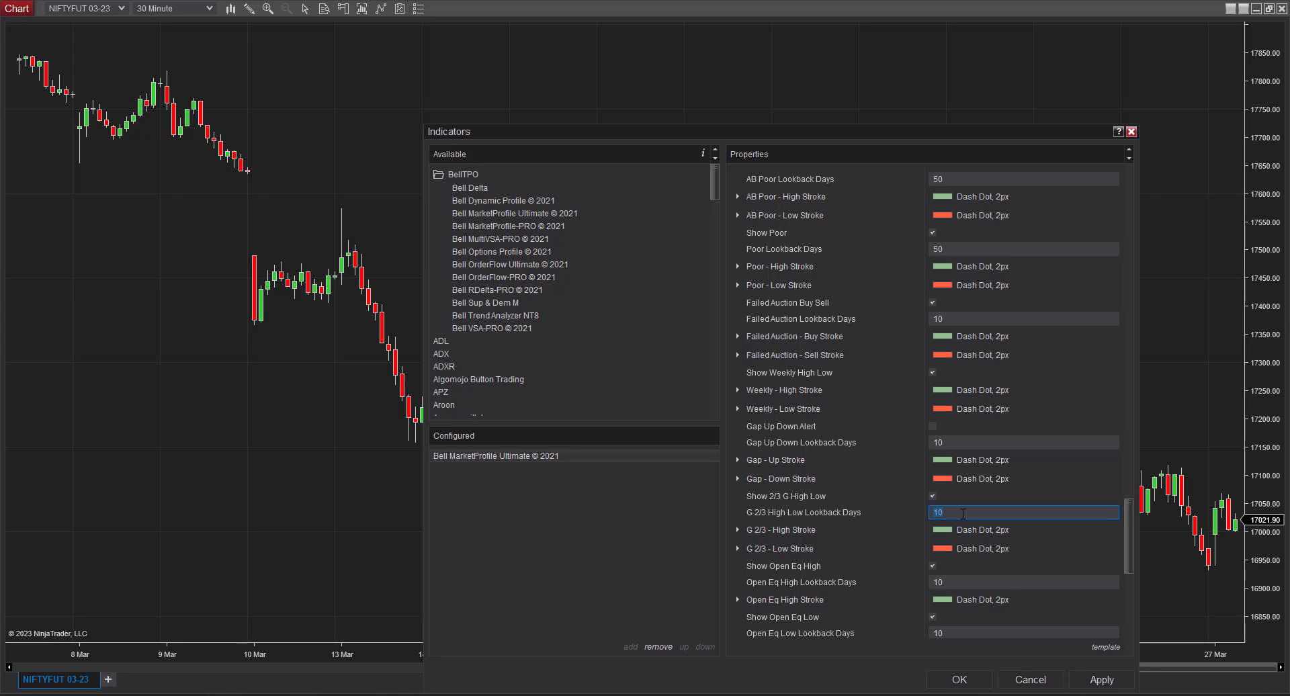
pyautogui.moveTo(1131, 518); pyautogui.dragTo(1130, 532)
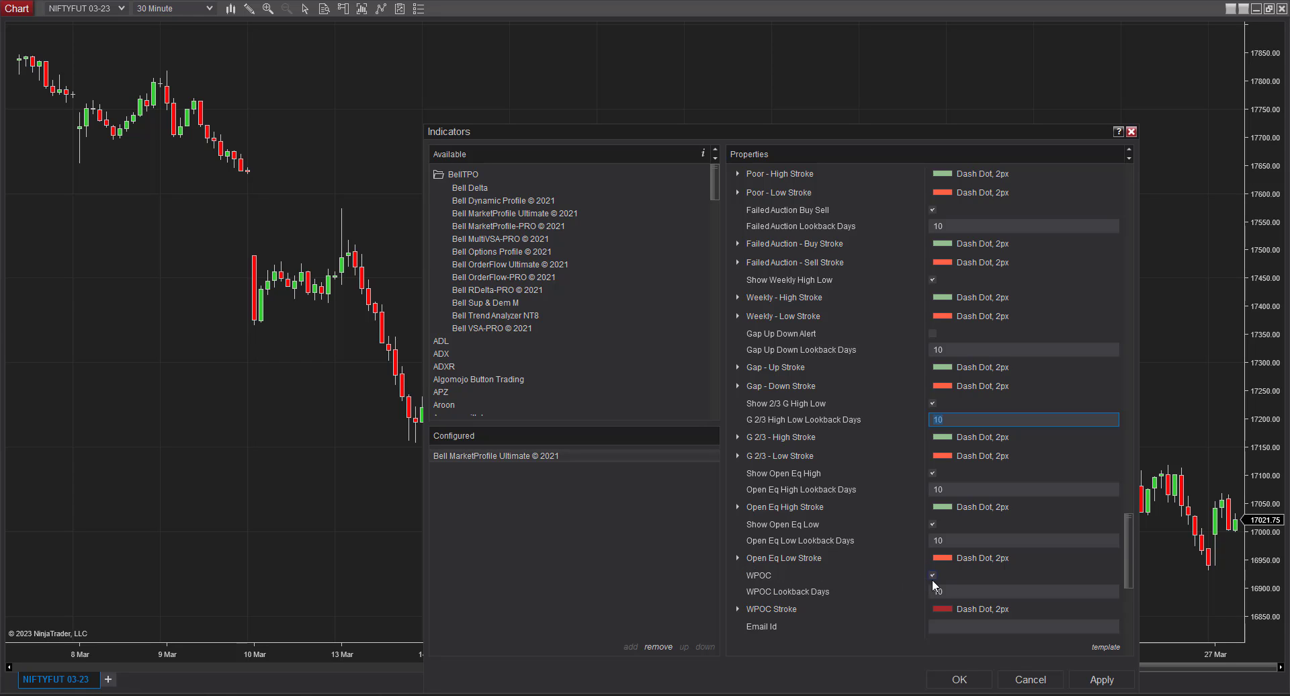
pyautogui.click(948, 593)
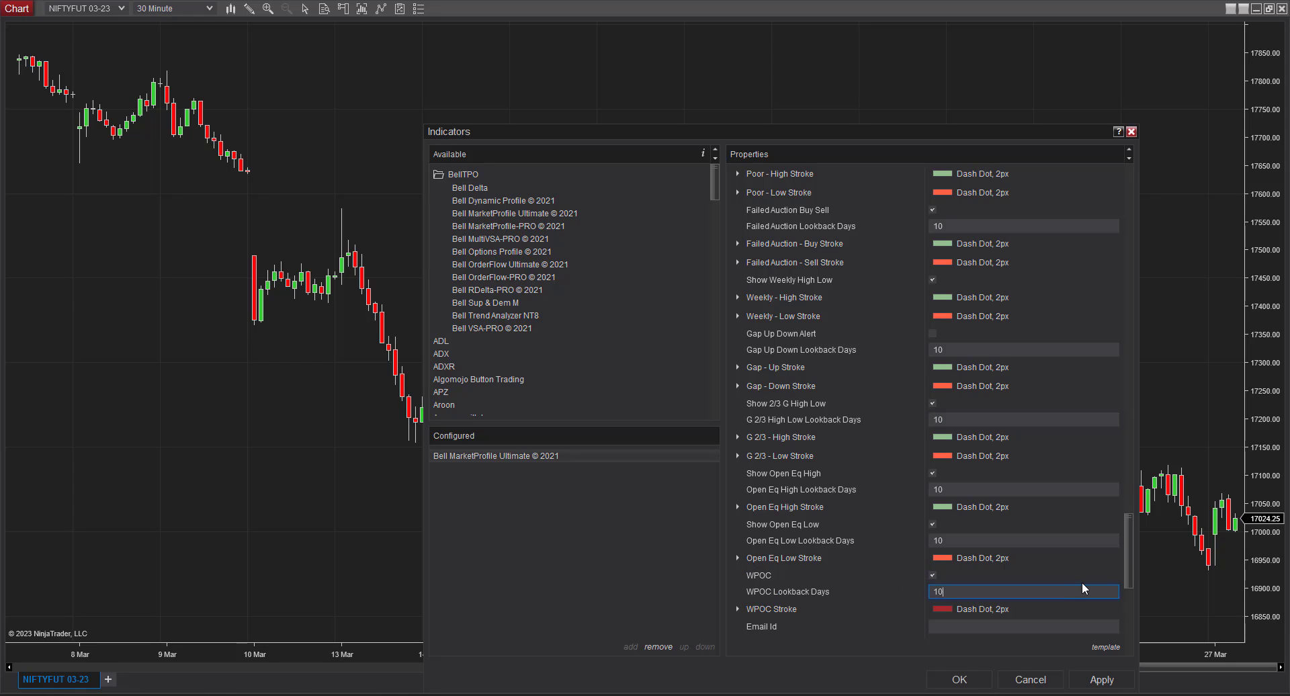
pyautogui.moveTo(1131, 550); pyautogui.dragTo(1127, 595)
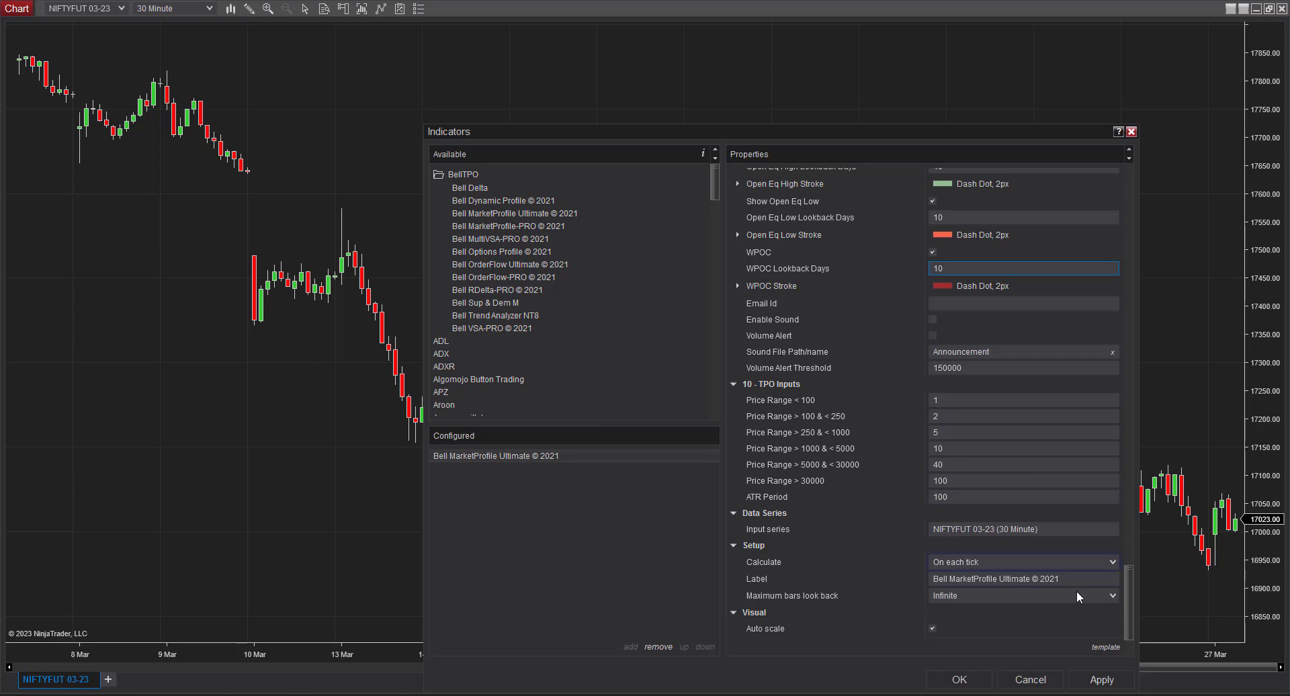
# Step: Apply the market profile settings and stretch the price axis so TPO letters are legible
pyautogui.click(1102, 681)
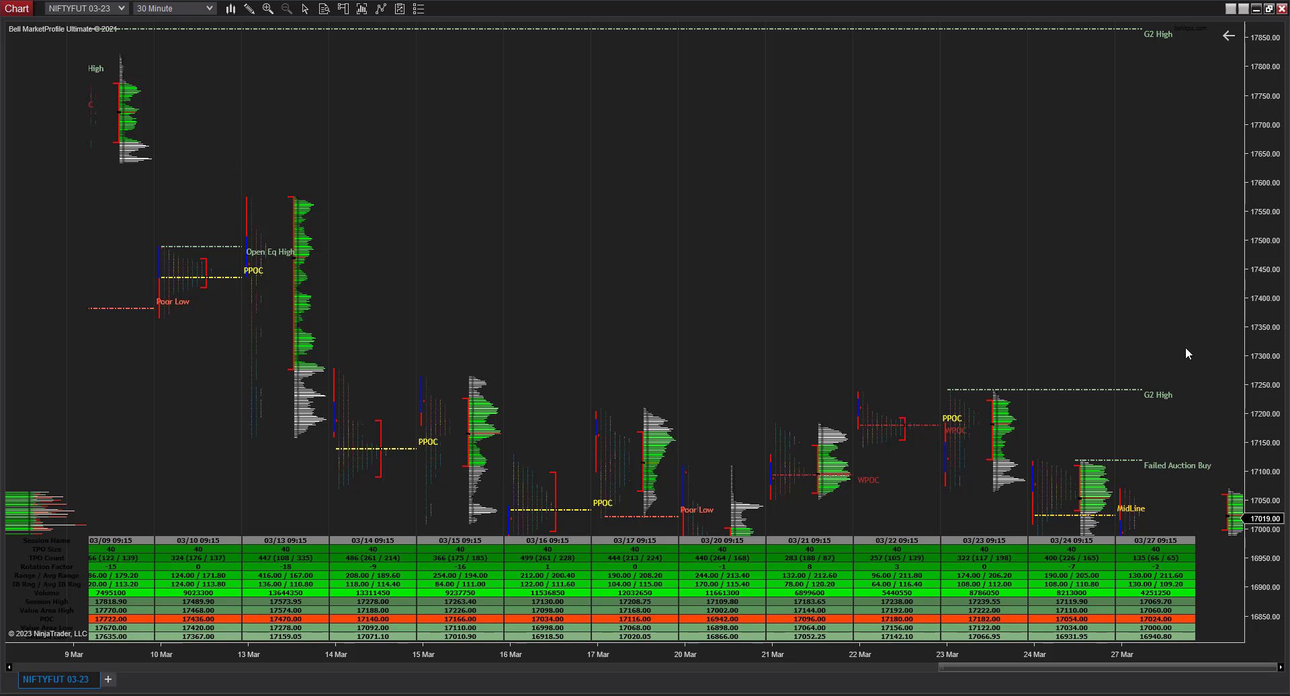
pyautogui.moveTo(1248, 490); pyautogui.dragTo(1284, 292)
pyautogui.moveTo(1278, 242); pyautogui.dragTo(1171, 347)
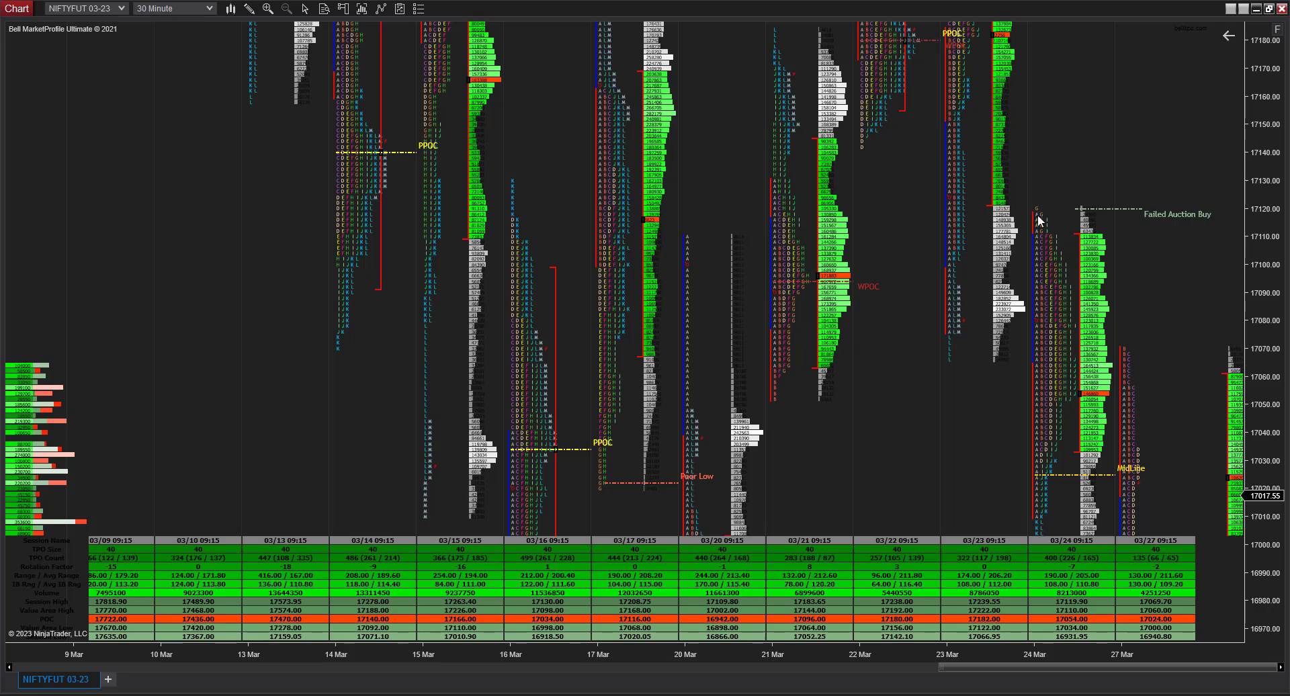
pyautogui.moveTo(1210, 74); pyautogui.dragTo(925, 210)
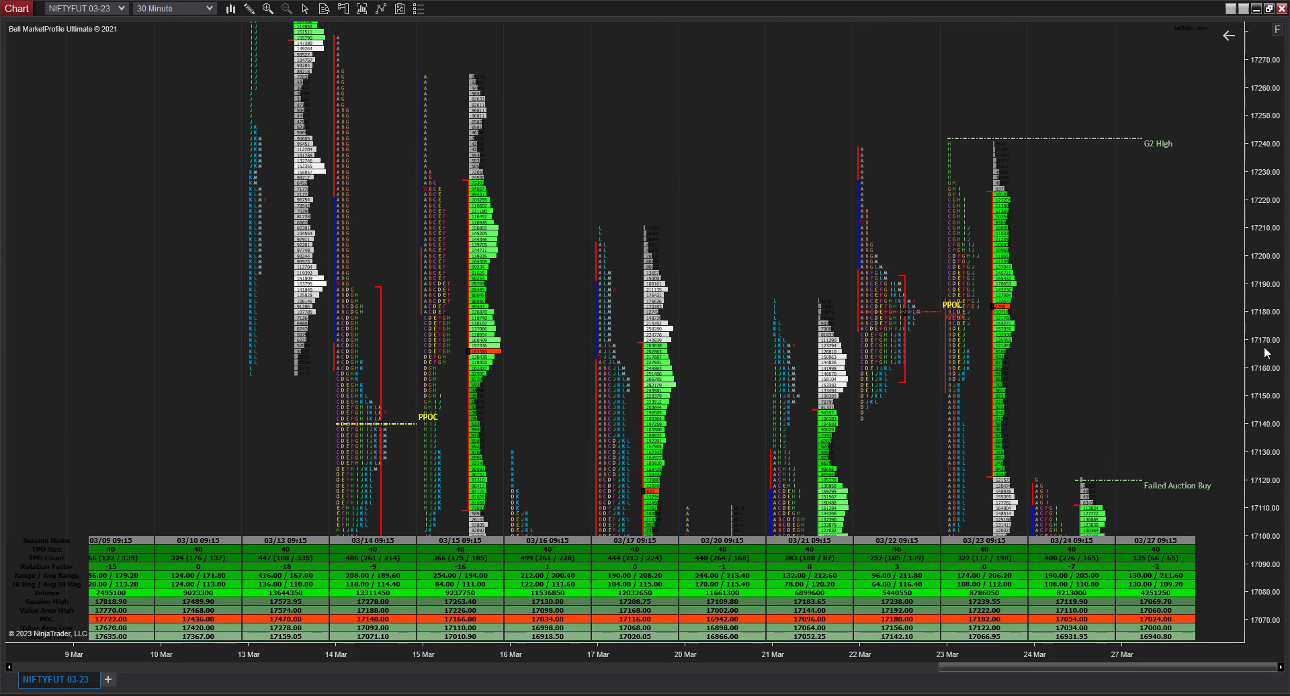
# Step: Draw a horizontal line at the 03/22 high near 17240, then restore automatic price scaling
pyautogui.click(242, 8)
pyautogui.click(161, 185)
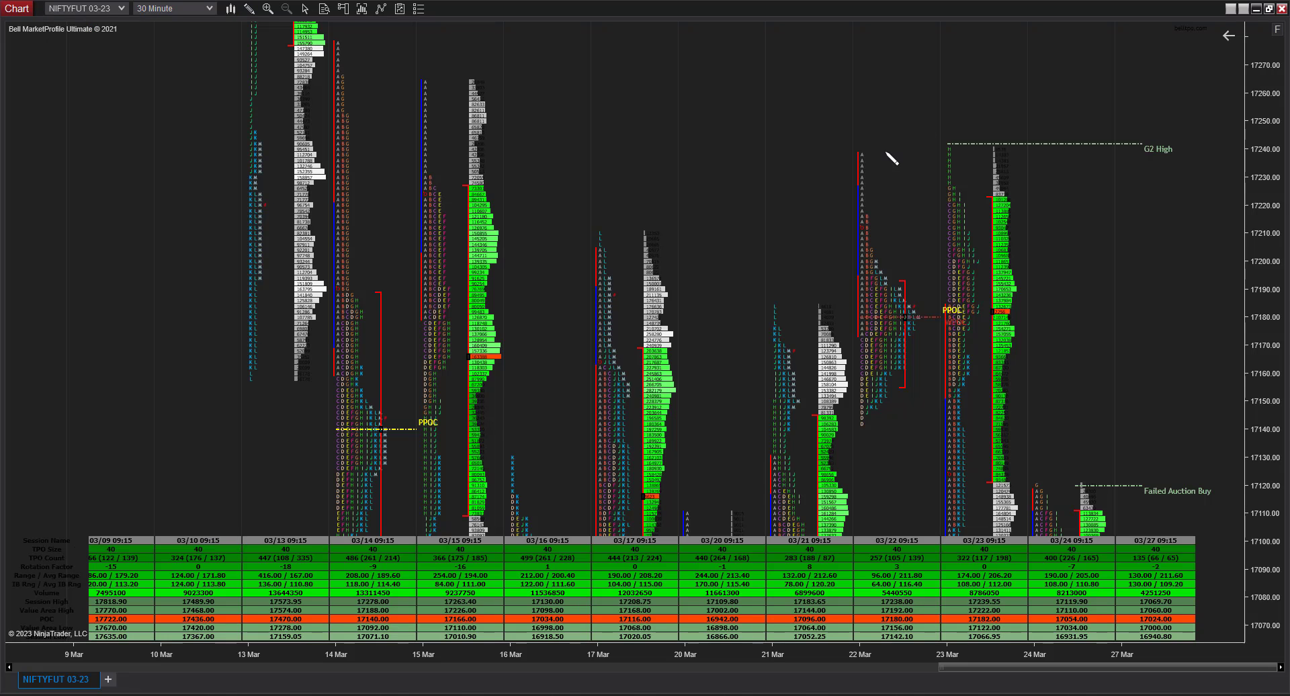
pyautogui.click(860, 151)
pyautogui.moveTo(1270, 459); pyautogui.dragTo(1268, 410)
pyautogui.moveTo(1270, 304); pyautogui.dragTo(1232, 340)
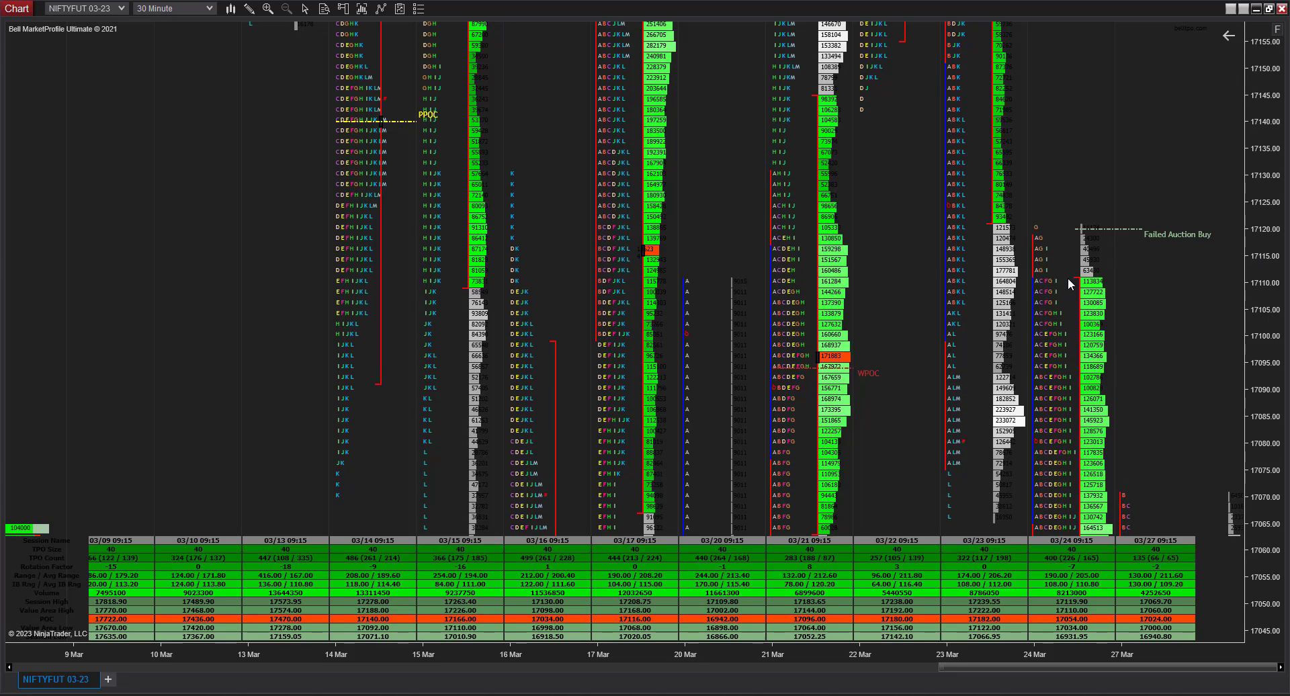
pyautogui.moveTo(1070, 655); pyautogui.dragTo(643, 640)
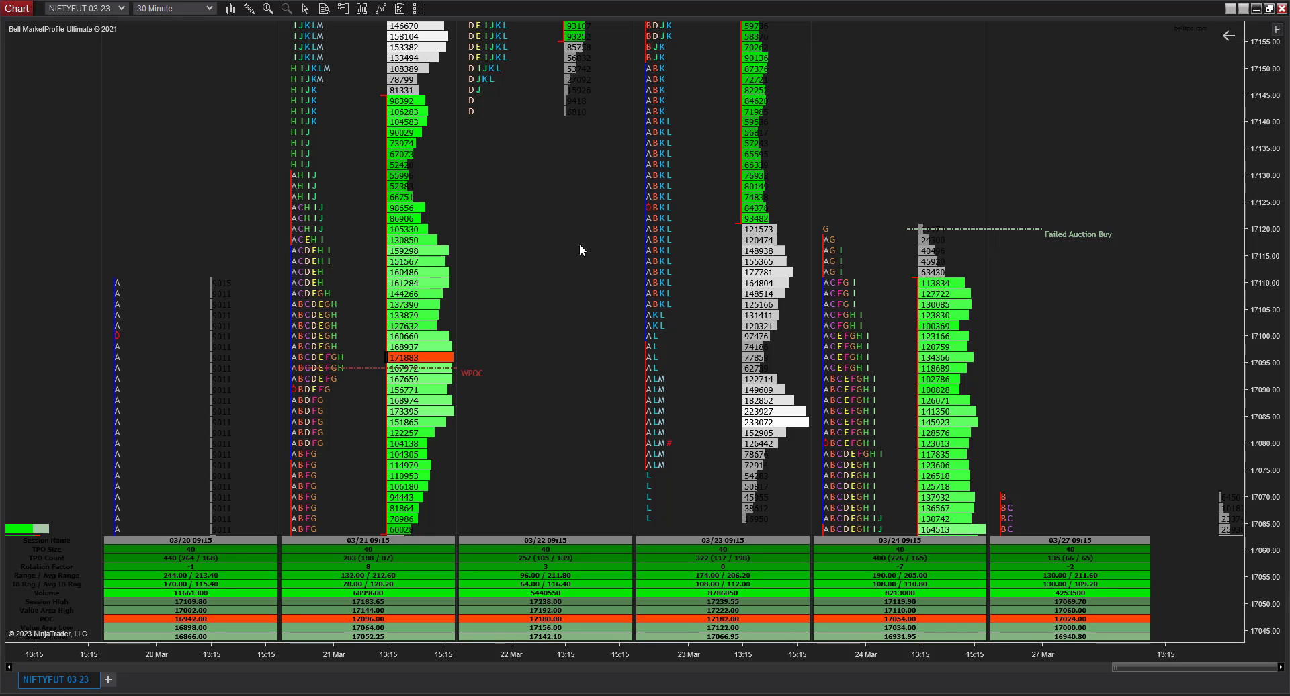
pyautogui.click(1276, 29)
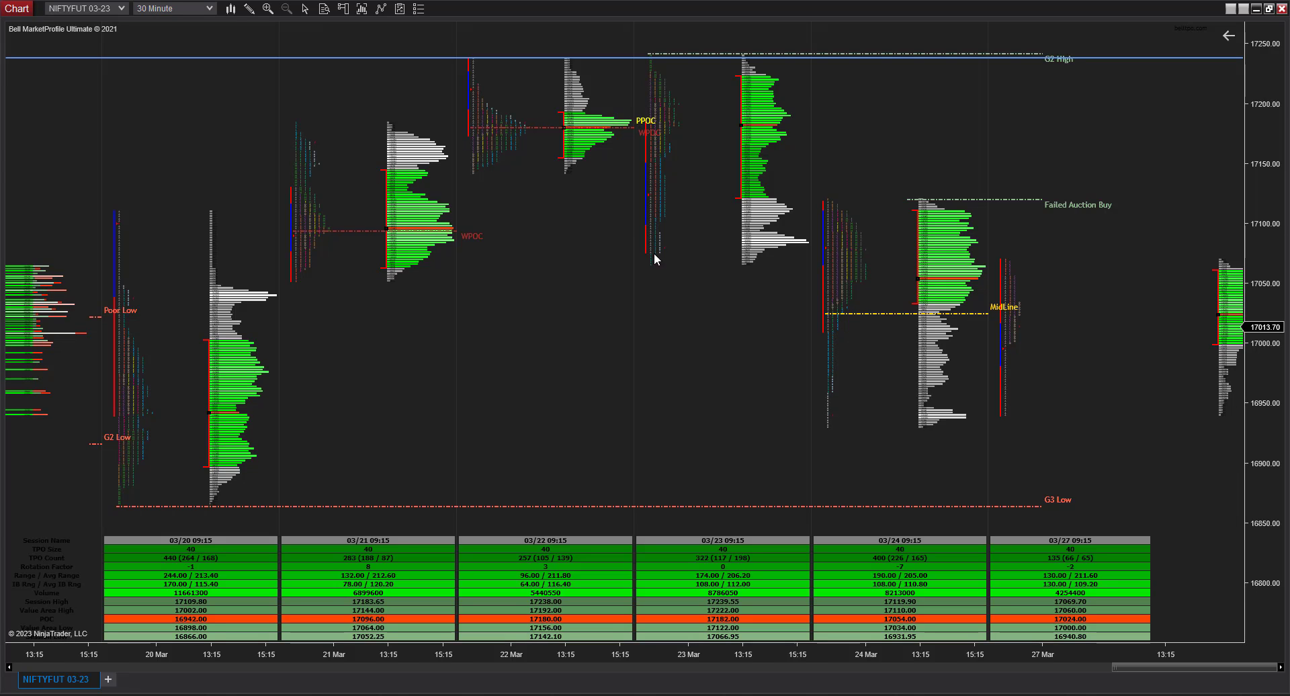
# Step: Save the current chart setup as a new chart template named 'My Market Profile Template - Bell TPO'
pyautogui.rightClick(518, 200)
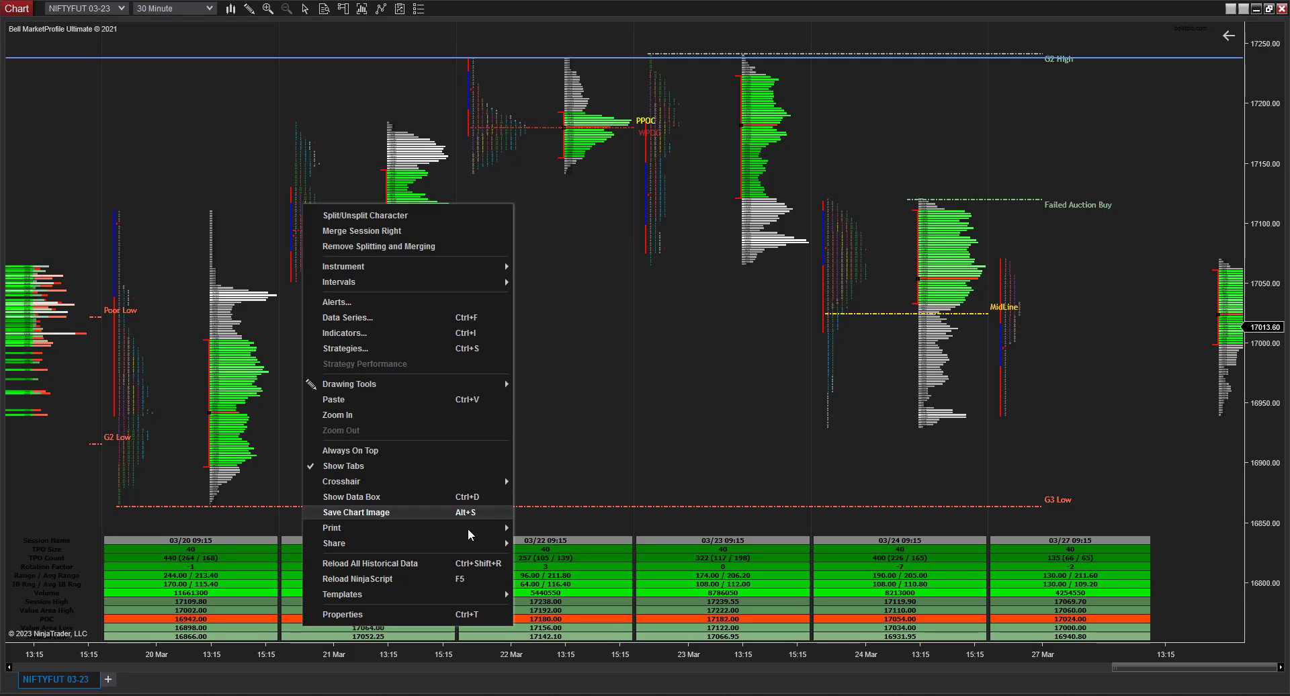
pyautogui.moveTo(374, 590)
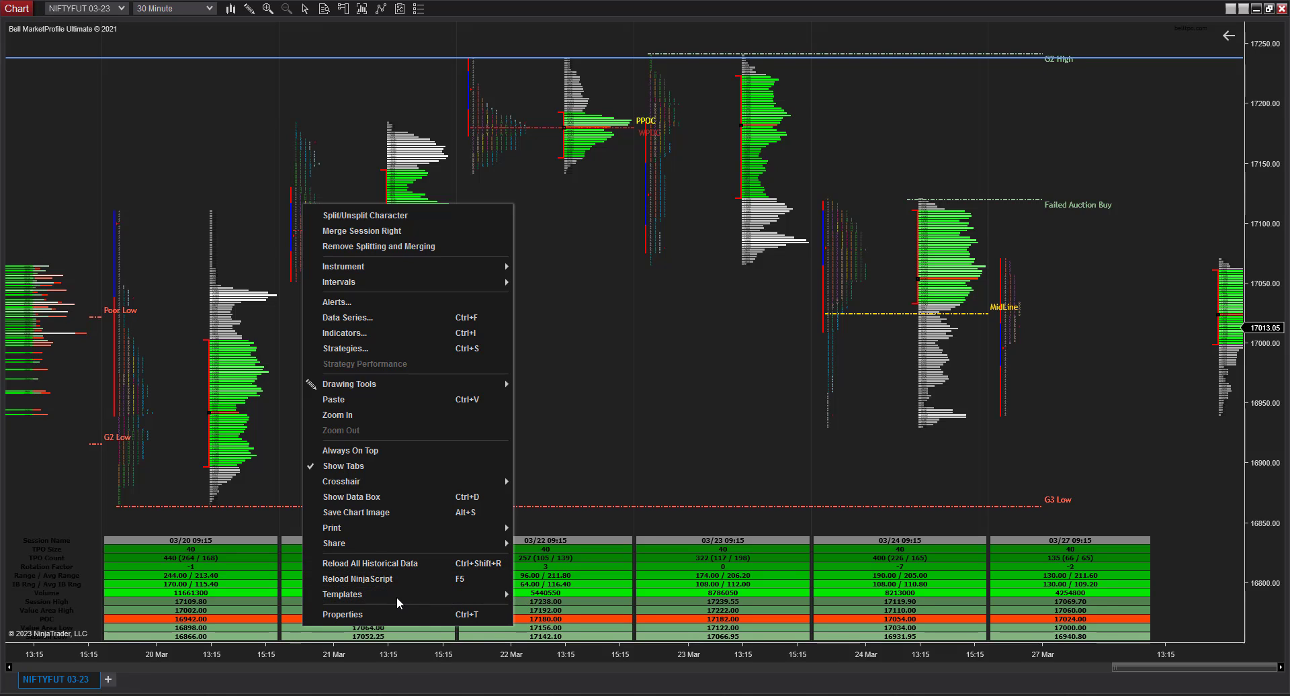
pyautogui.click(248, 618)
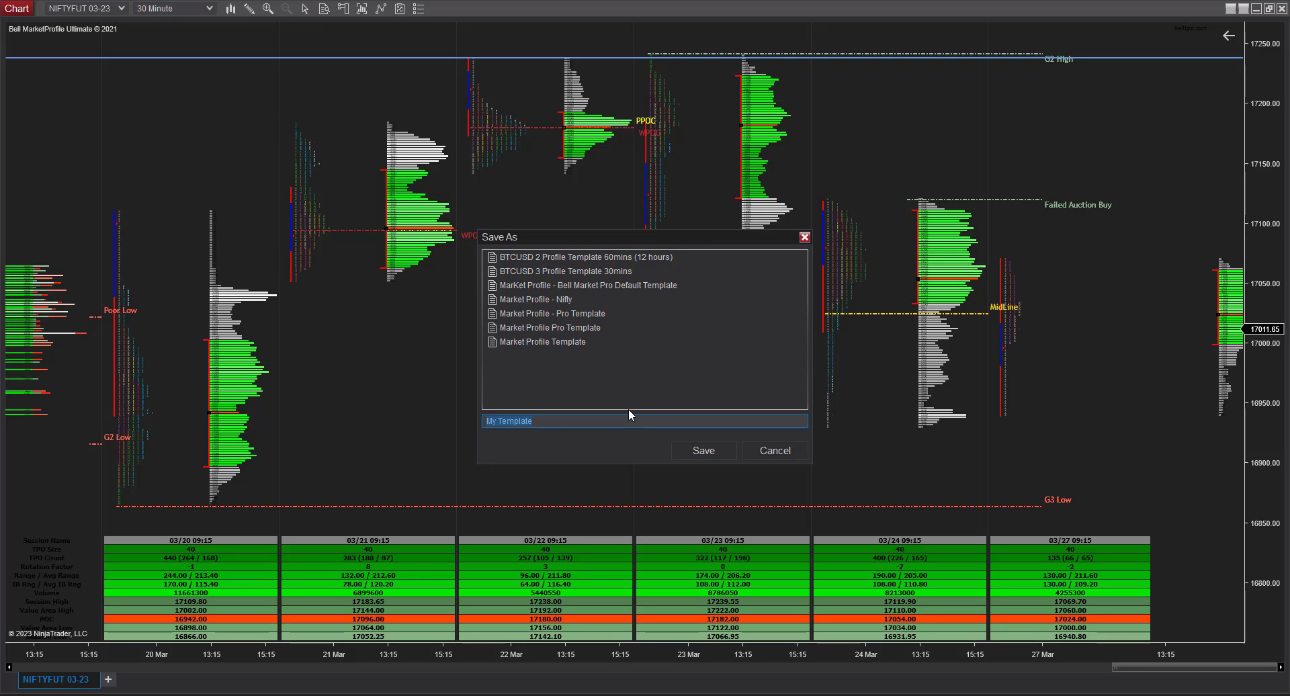
pyautogui.write('My Market Profile Template')
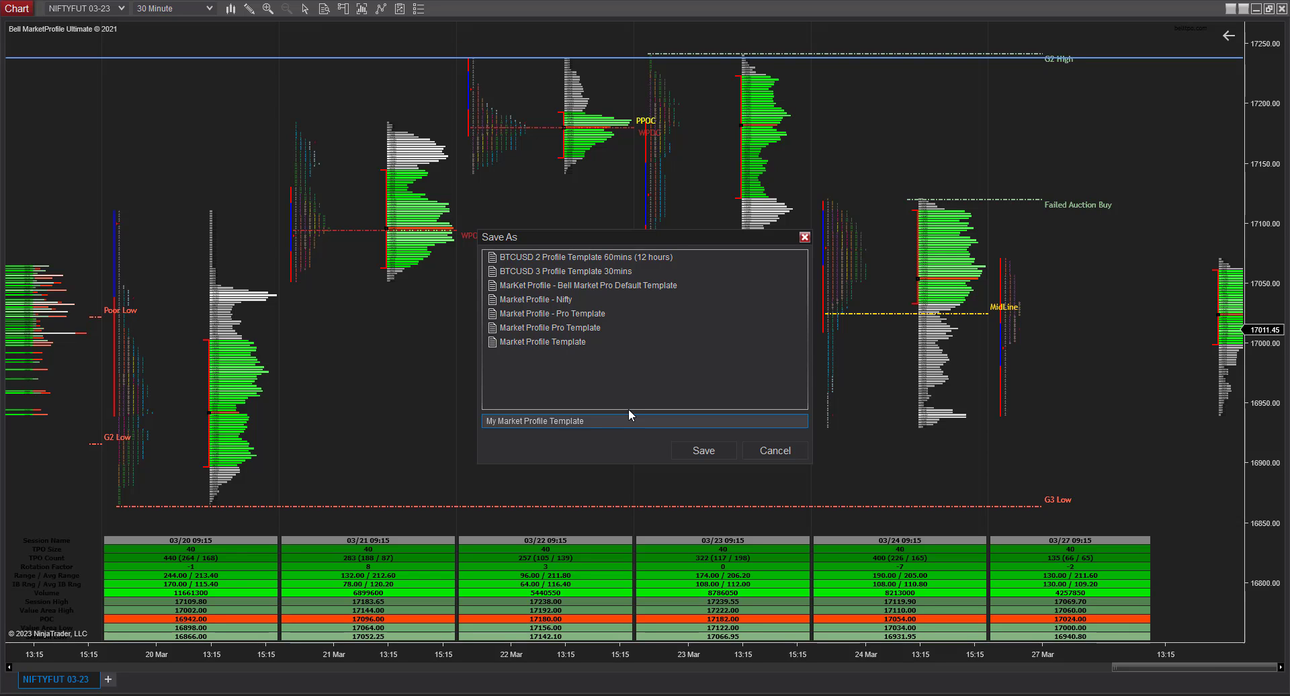
pyautogui.write(' - Bell TPO')
pyautogui.press('Return')
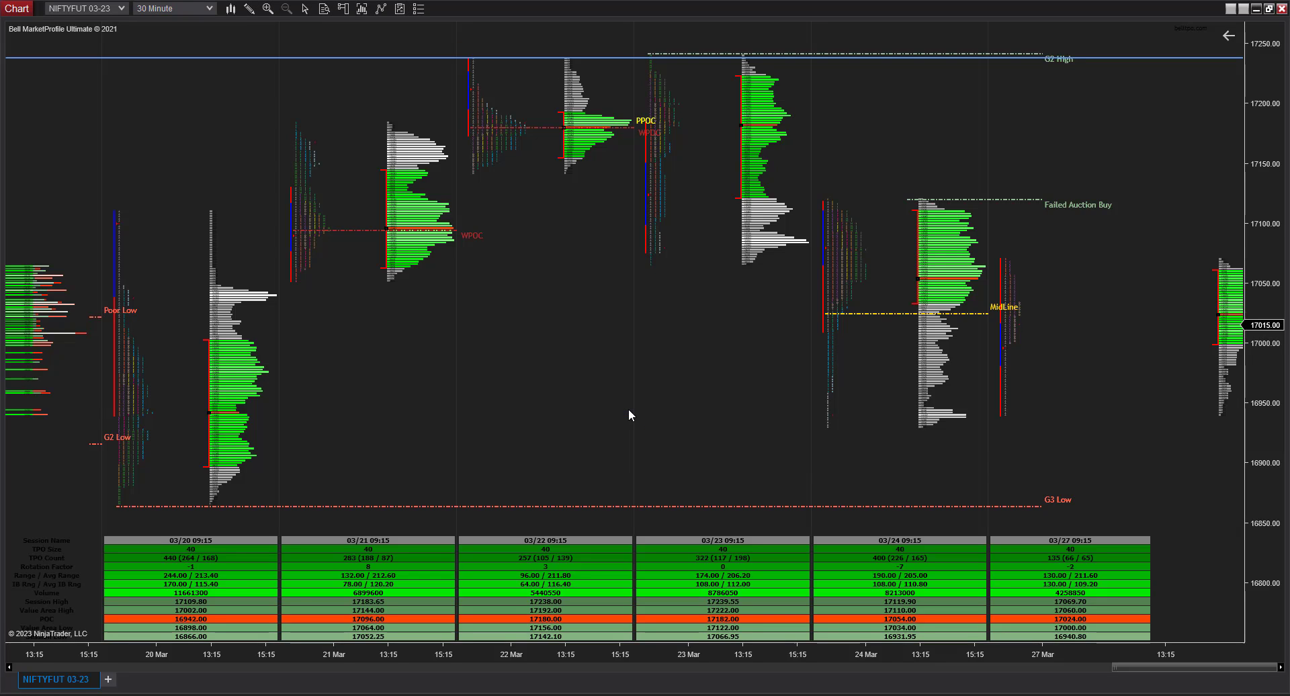
# Step: Start a new chart tab with BANKNIFTYFUT as the data series instrument
pyautogui.click(108, 680)
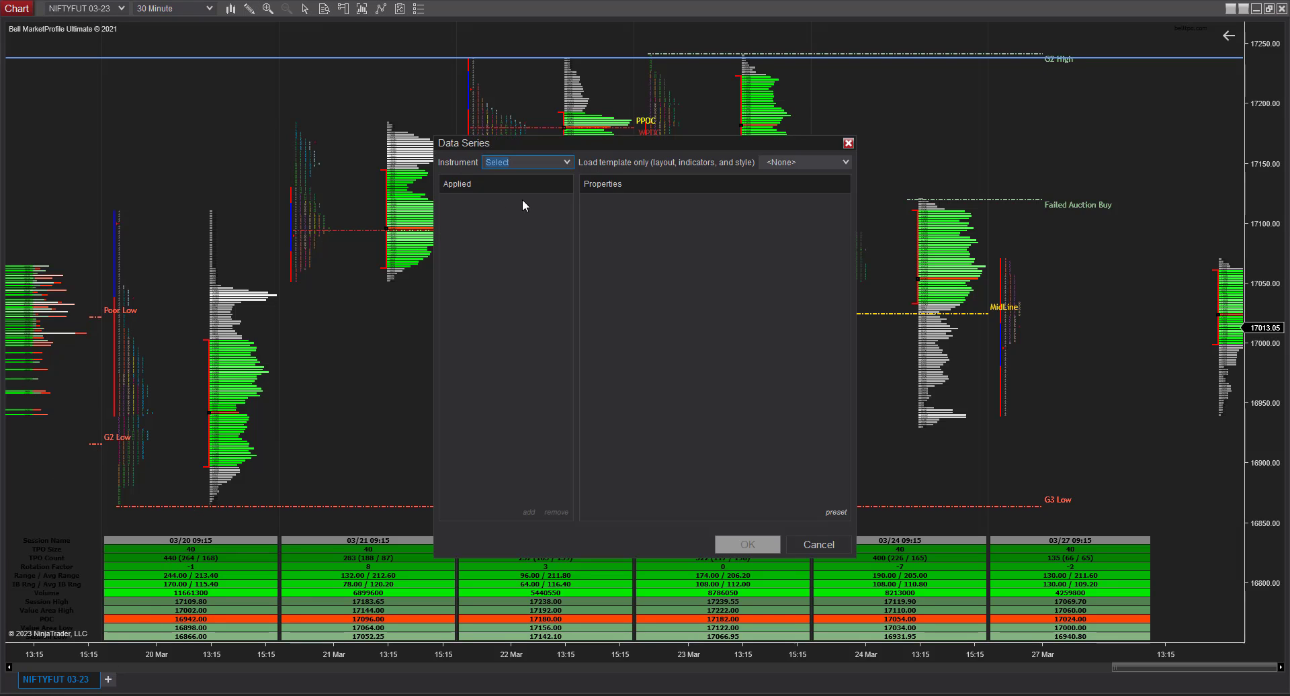
pyautogui.click(568, 164)
pyautogui.write('BANKNI')
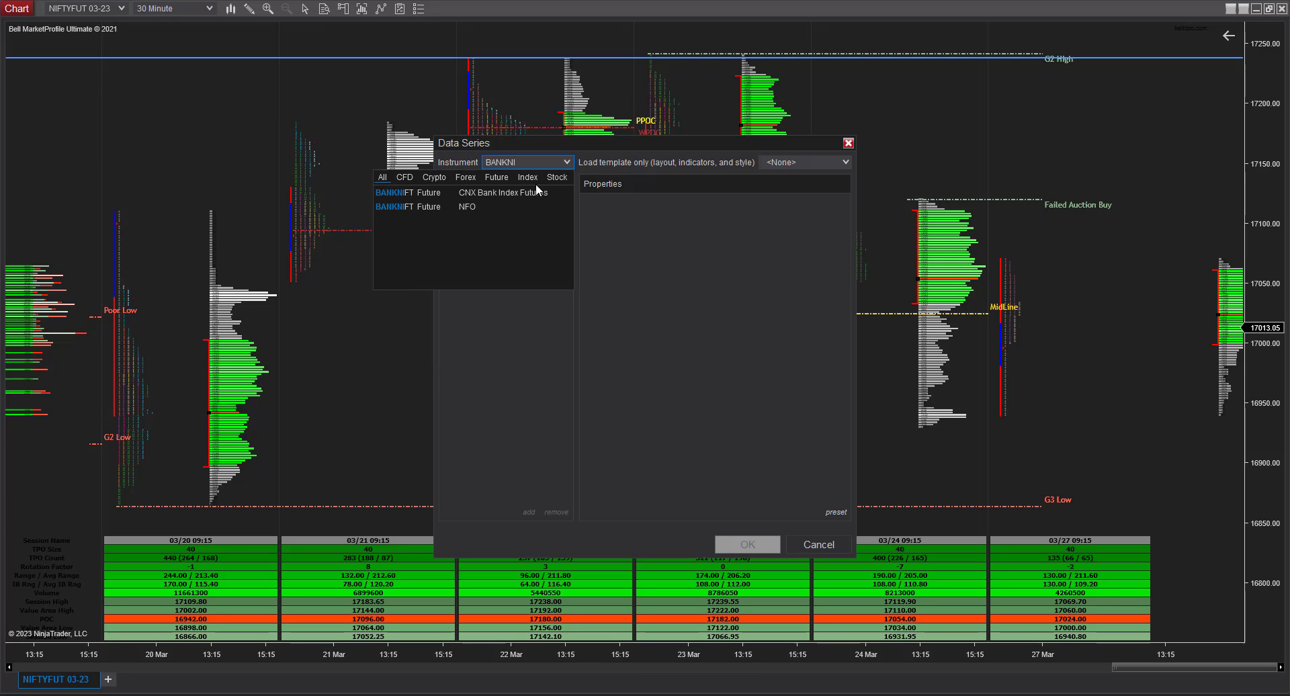
pyautogui.click(433, 206)
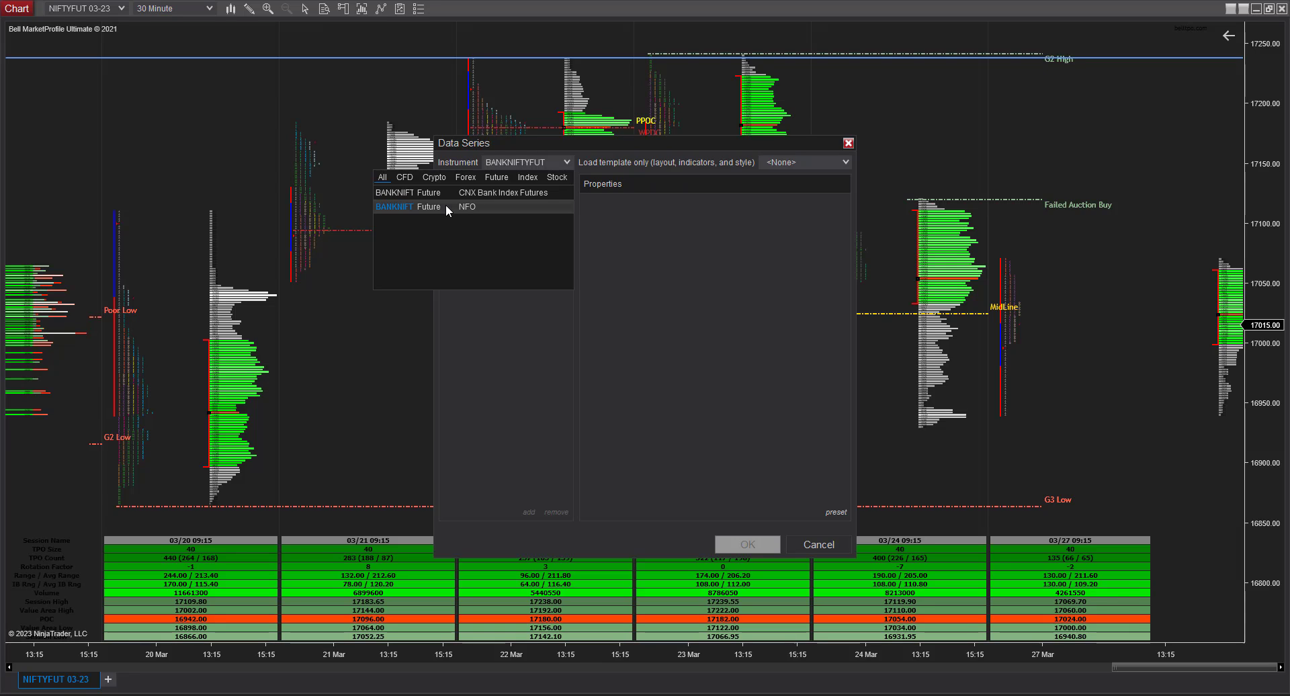
pyautogui.click(445, 205)
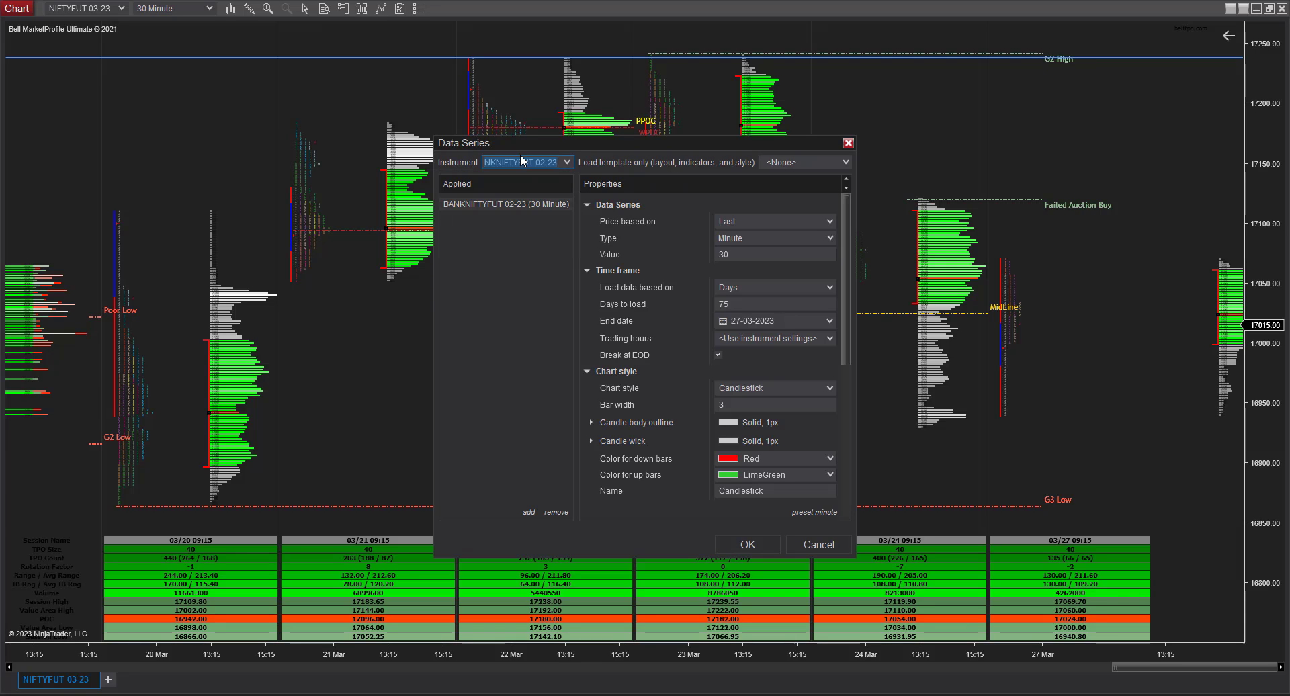
# Step: Switch the BANKNIFTYFUT contract to 03-23 and remove the 02-23 series
pyautogui.click(542, 163)
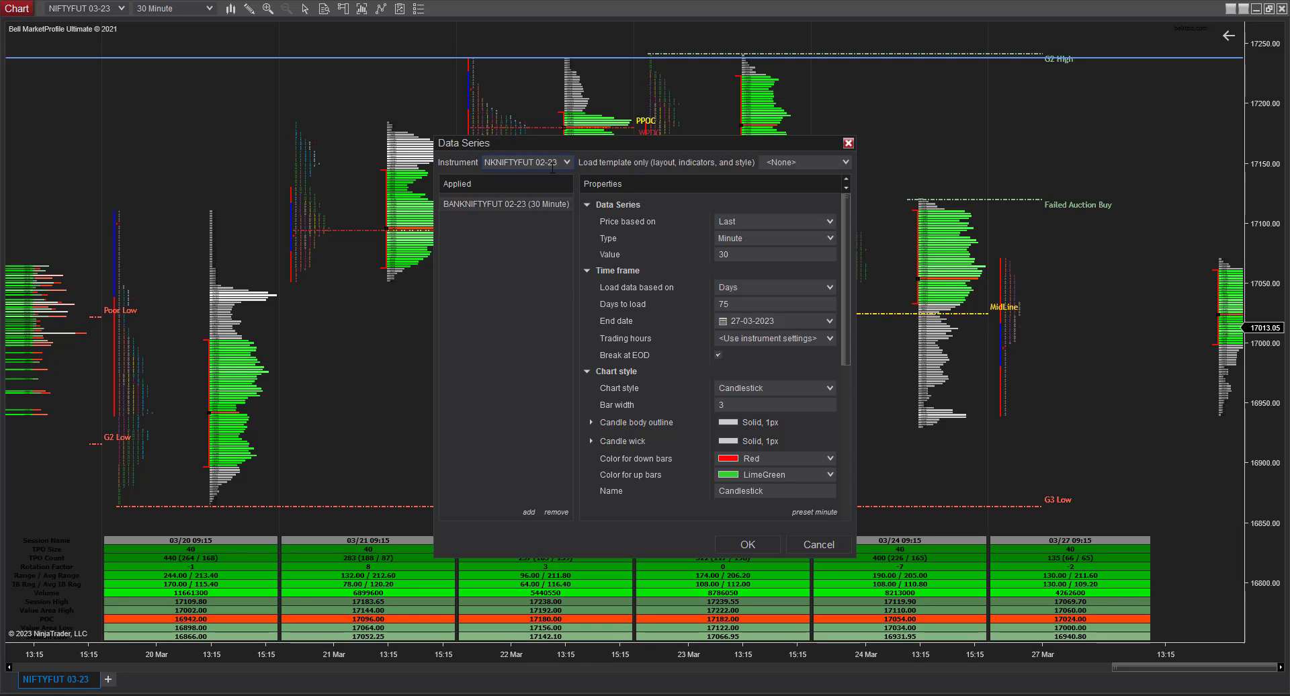
pyautogui.press('BackSpace')
pyautogui.write('3')
pyautogui.press('Return')
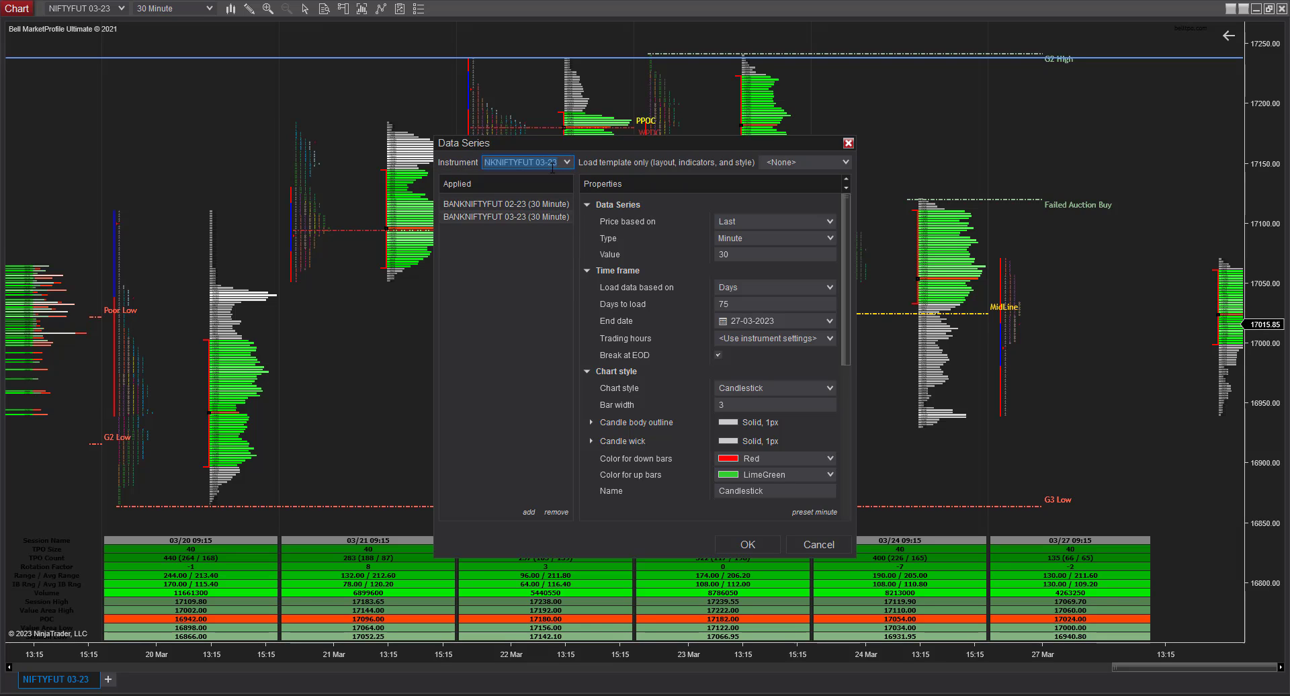
pyautogui.click(506, 209)
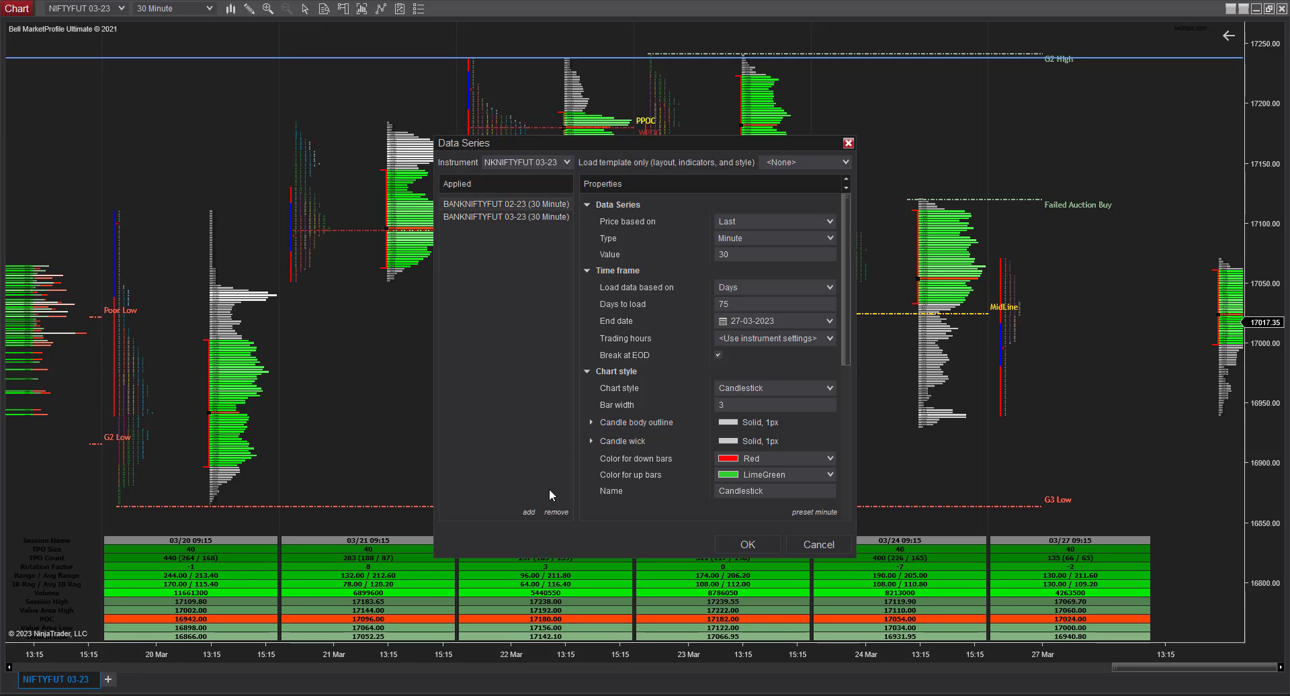
pyautogui.click(556, 512)
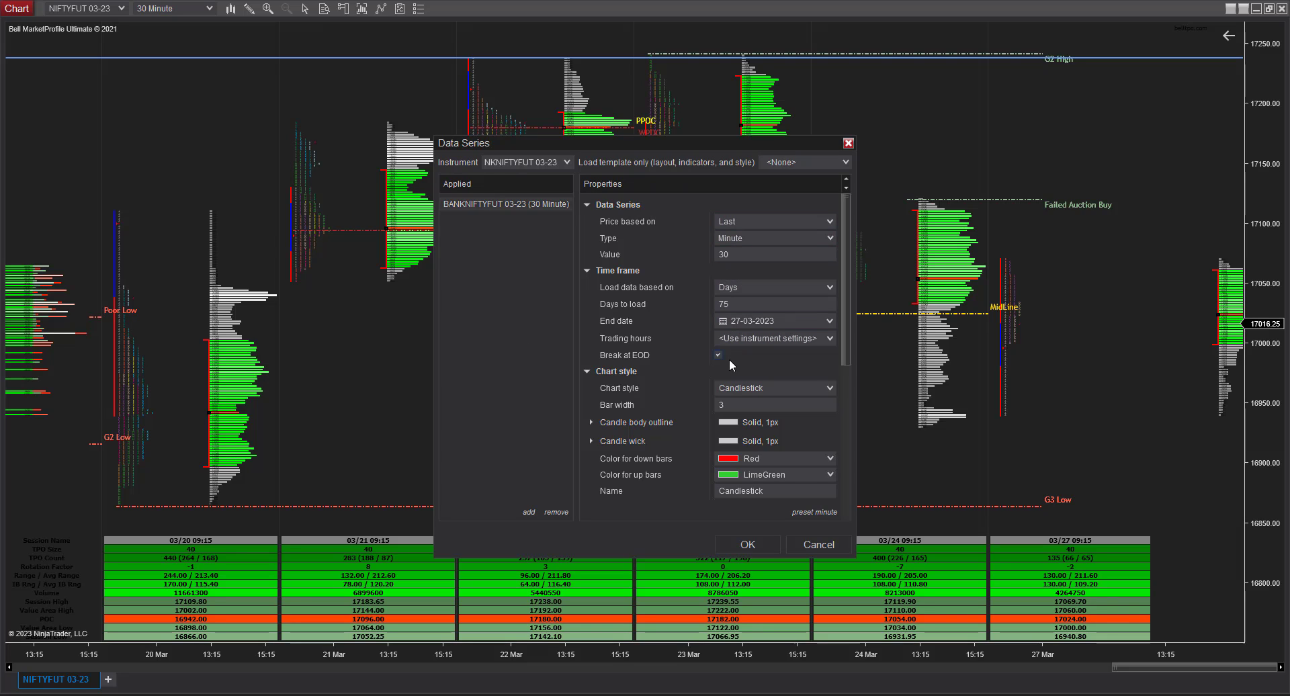
# Step: Apply the 'My Market Profile Template - Bell TPO' template and create the chart
pyautogui.click(837, 164)
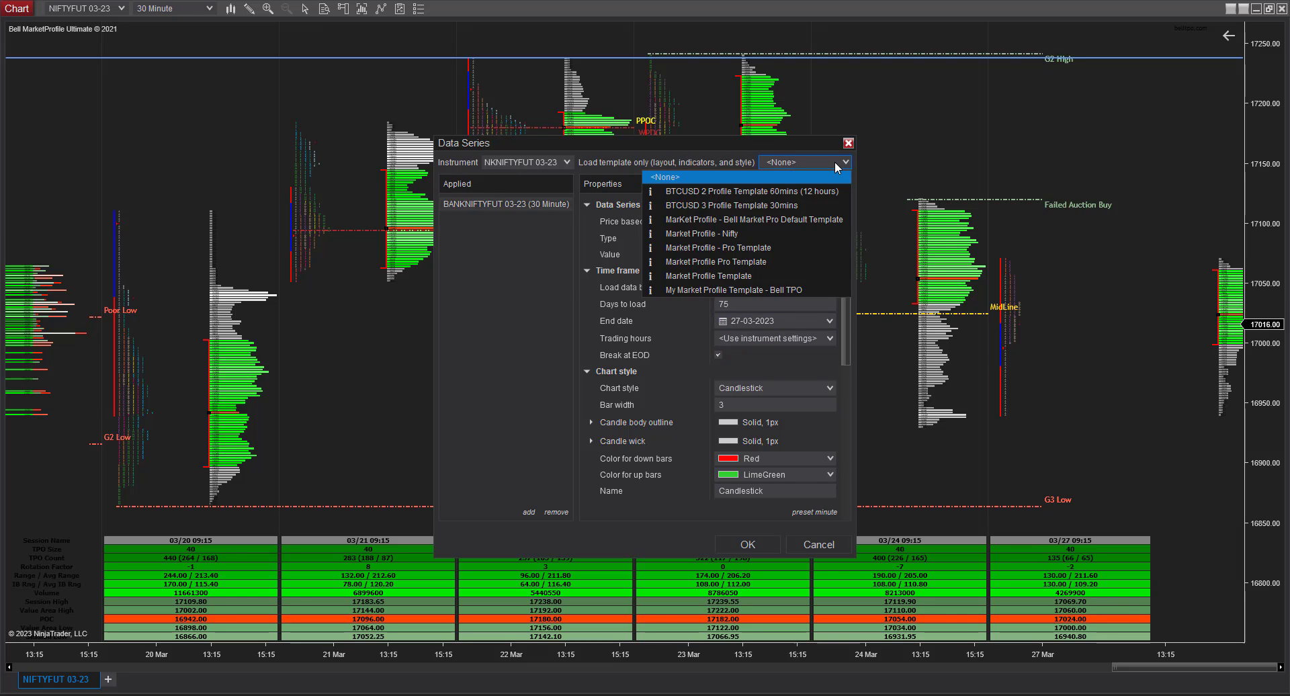
pyautogui.click(747, 288)
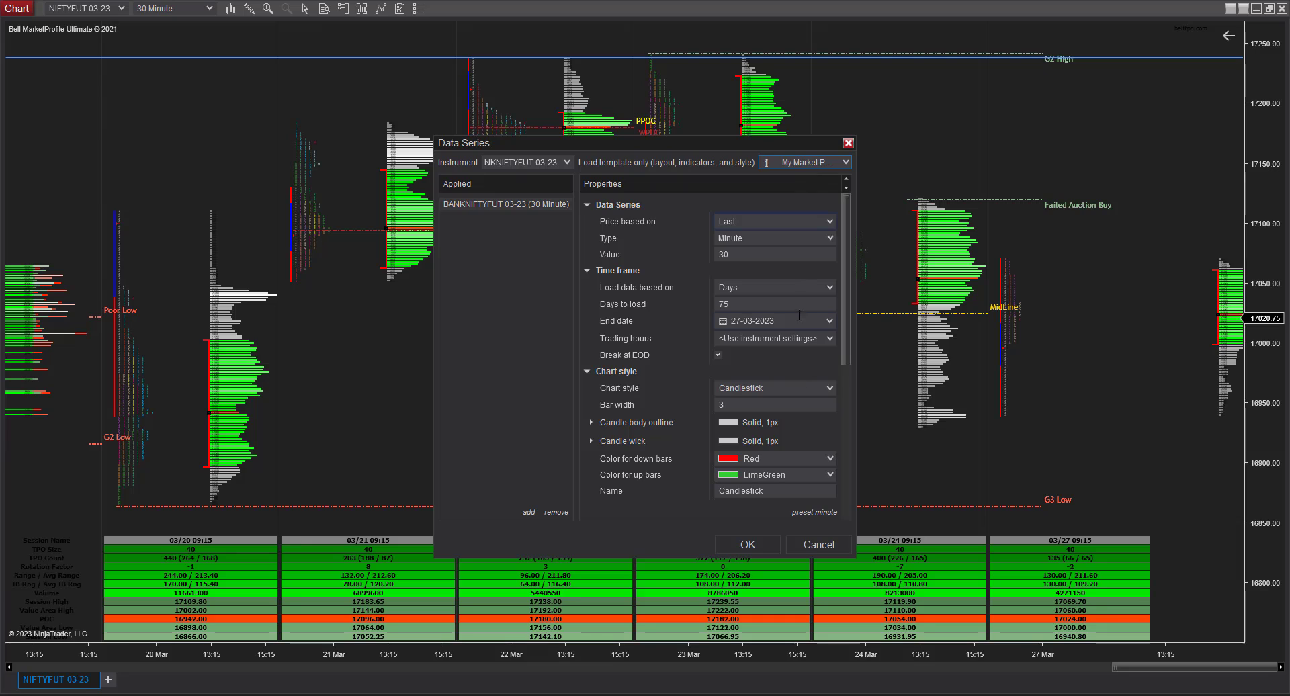
pyautogui.click(752, 546)
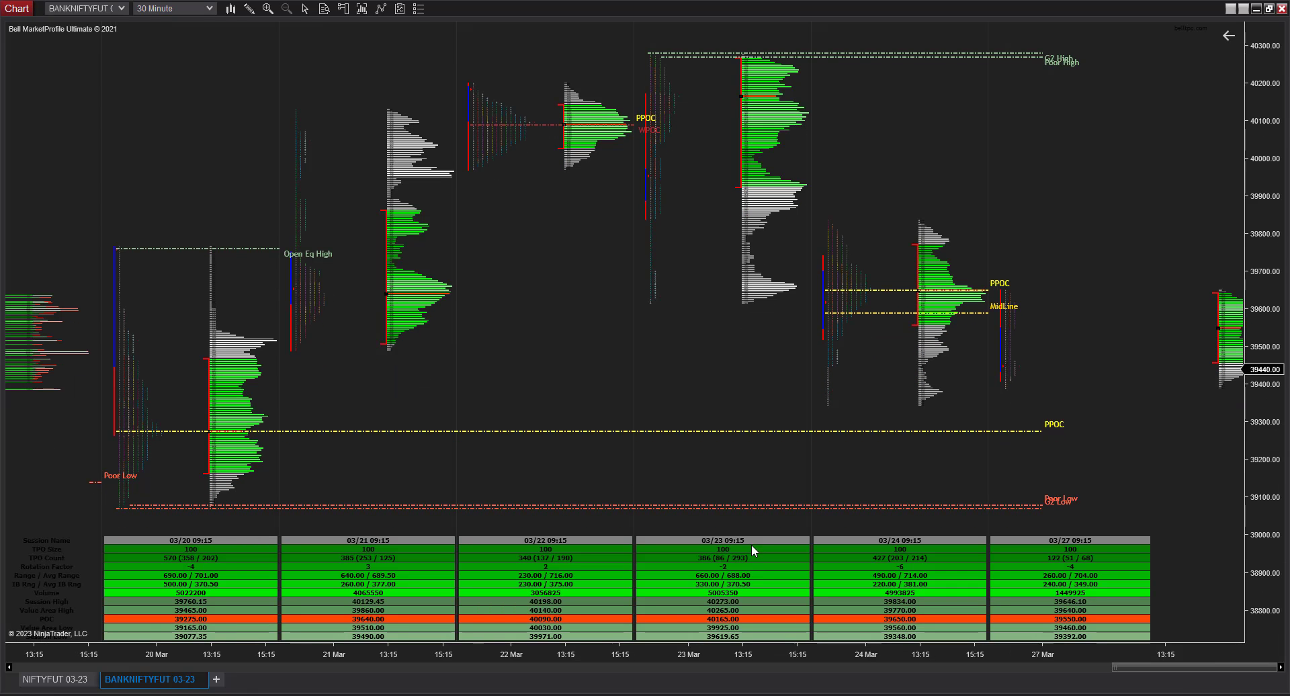
pyautogui.rightClick(403, 87)
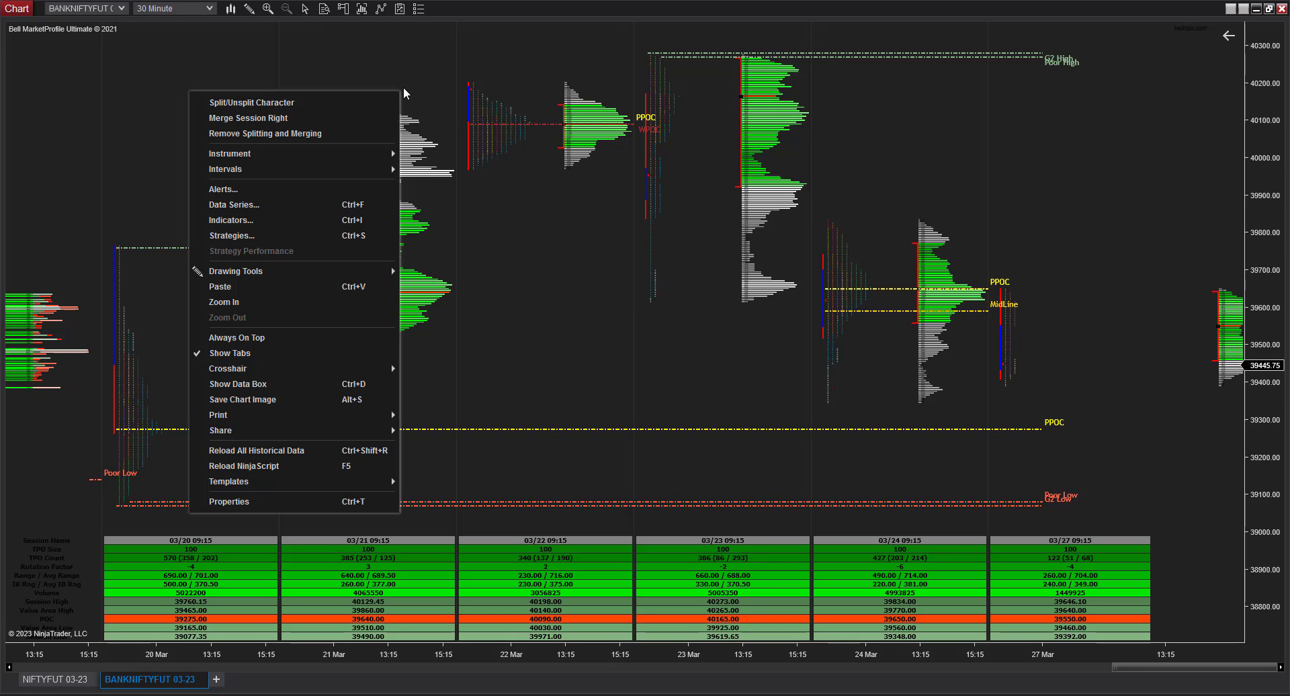
pyautogui.click(239, 222)
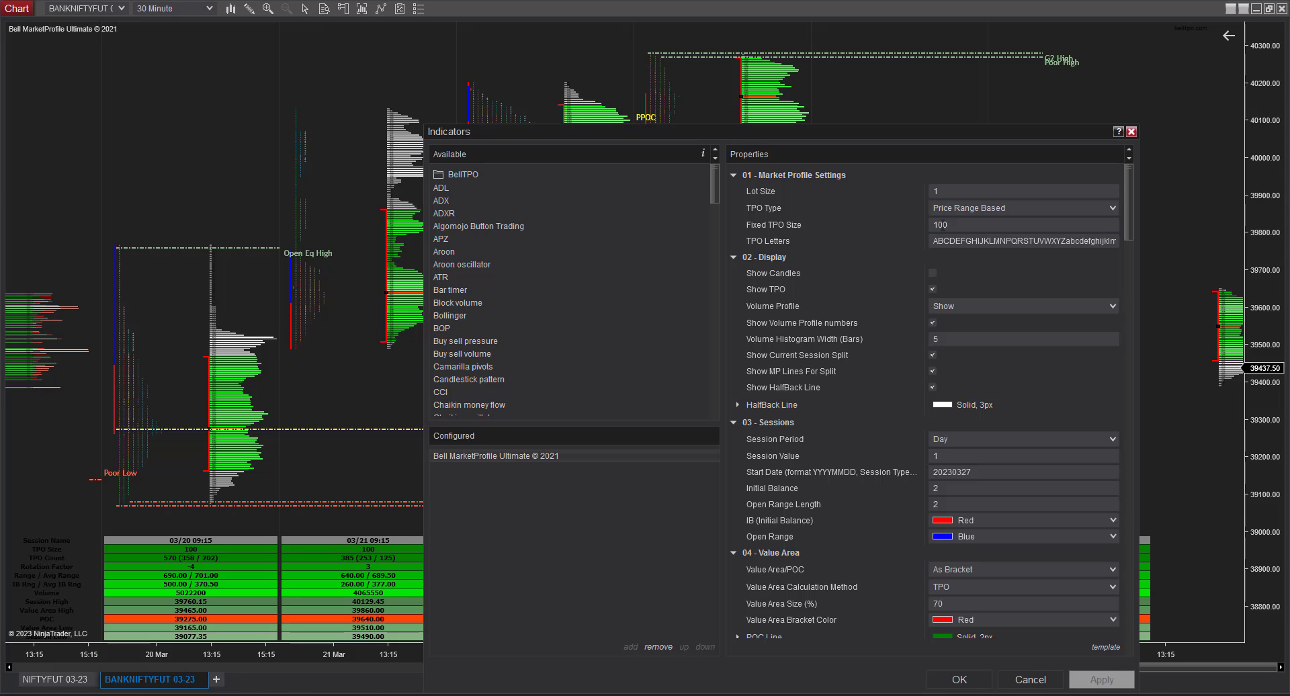
pyautogui.click(940, 225)
pyautogui.click(954, 207)
pyautogui.click(955, 206)
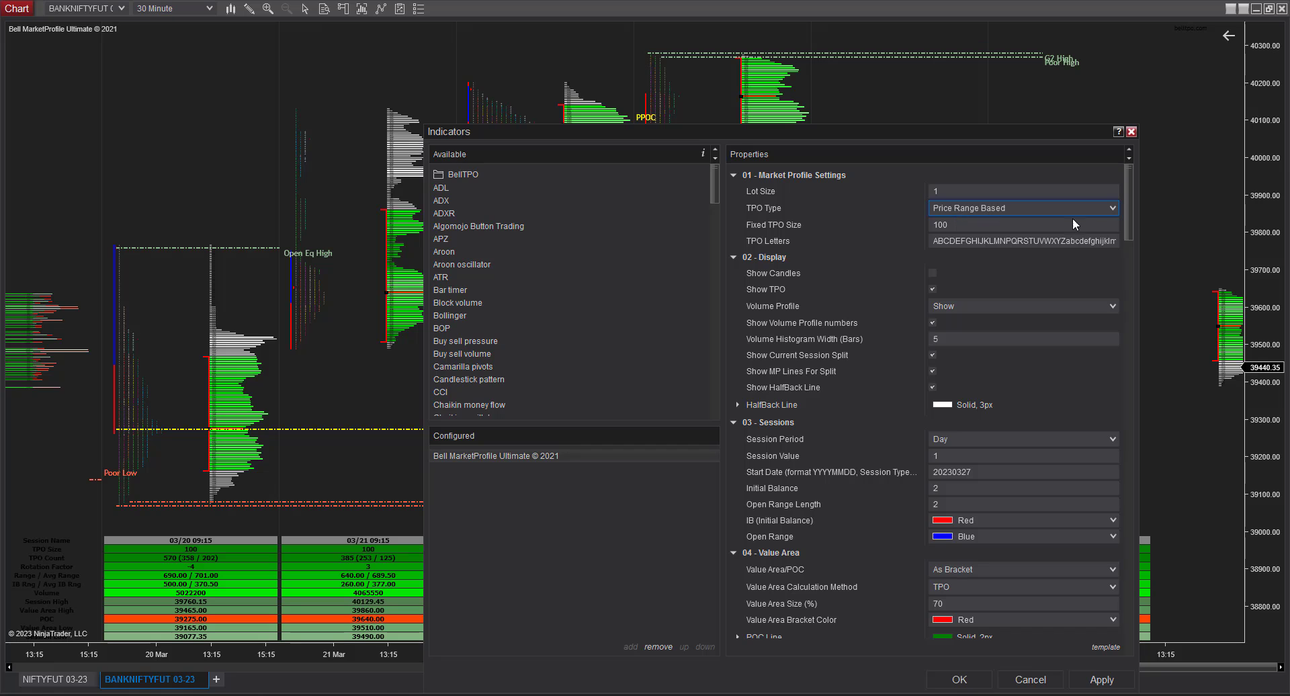
pyautogui.moveTo(1130, 202); pyautogui.dragTo(1128, 615)
pyautogui.click(971, 486)
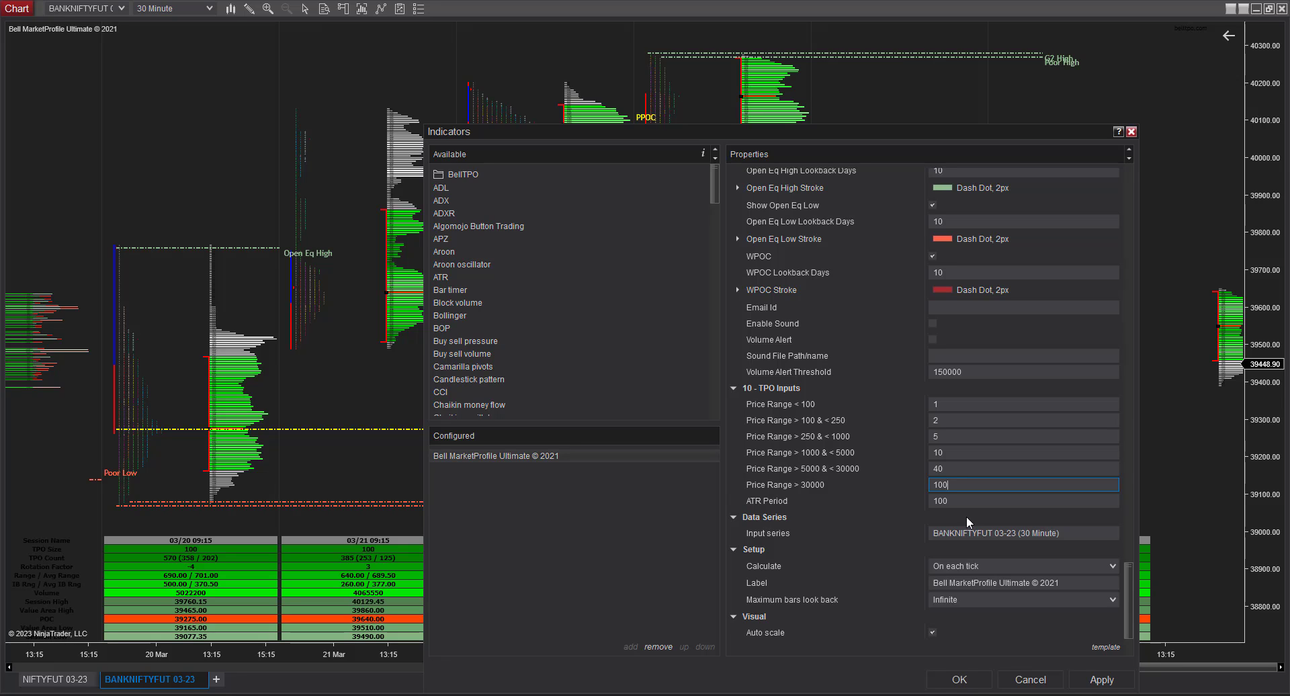
pyautogui.click(1032, 680)
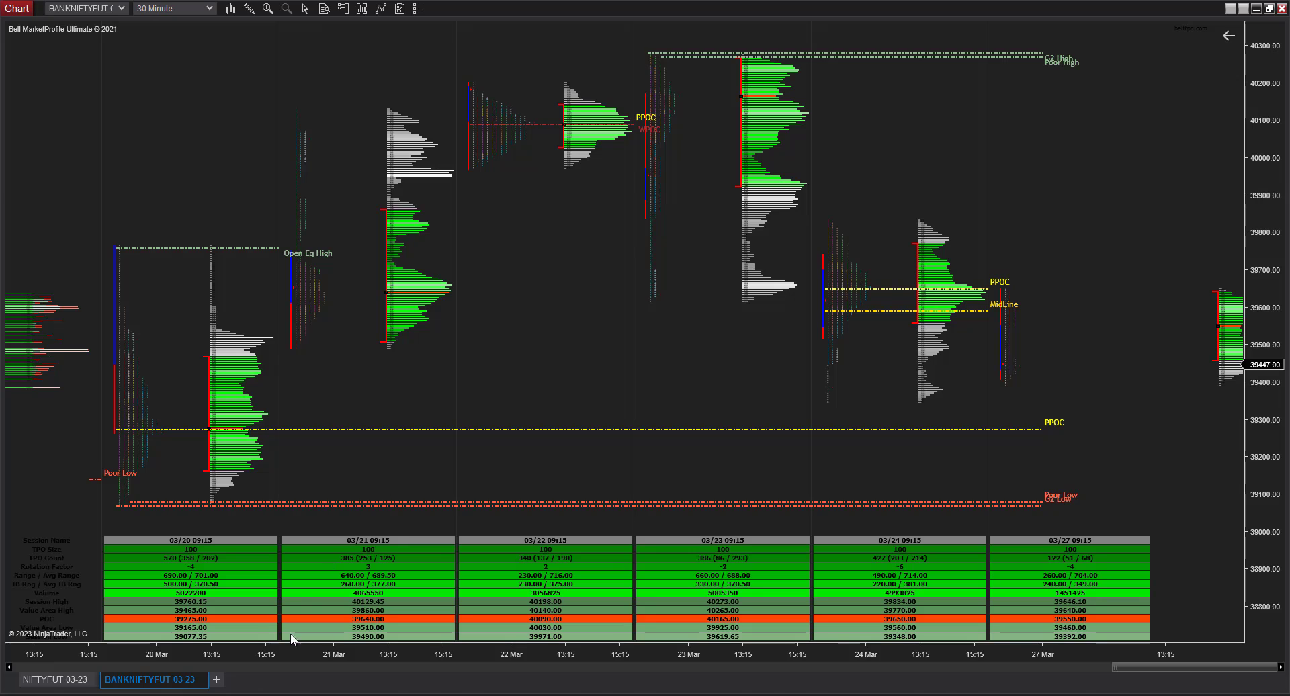
# Step: Start a new chart tab with HDFCBANK_I as the data series, found by searching HDFC
pyautogui.click(216, 679)
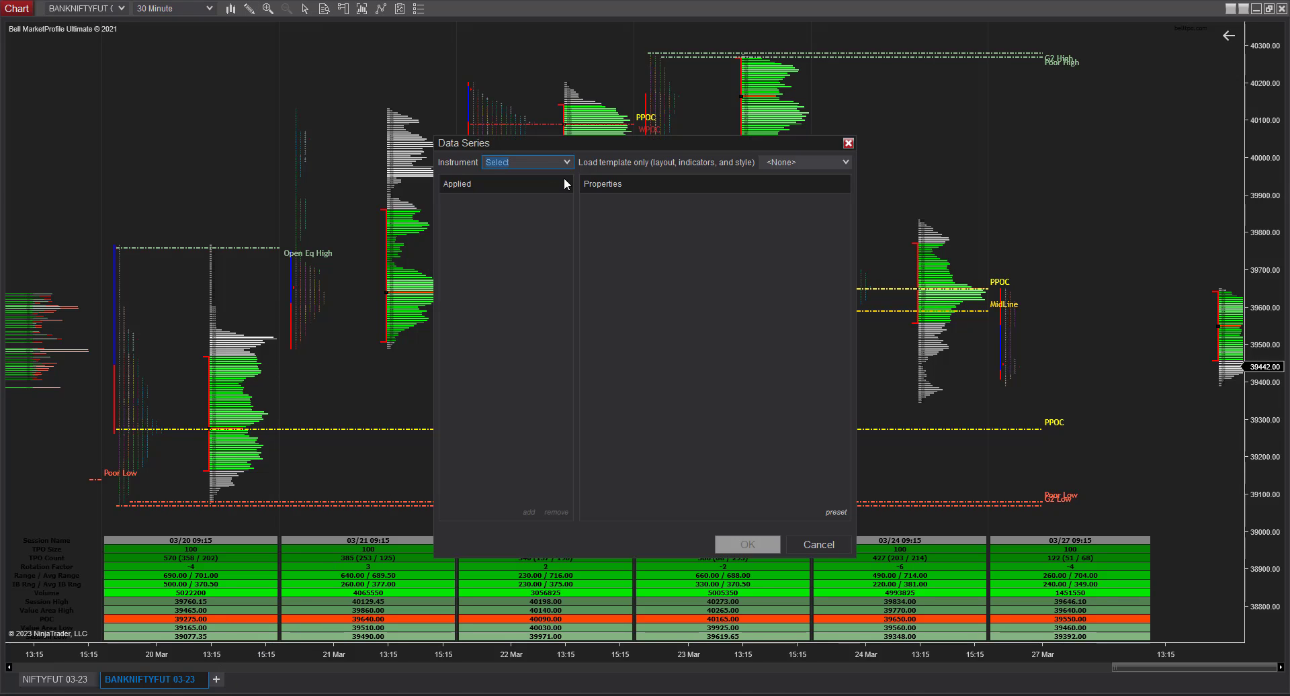
pyautogui.click(566, 162)
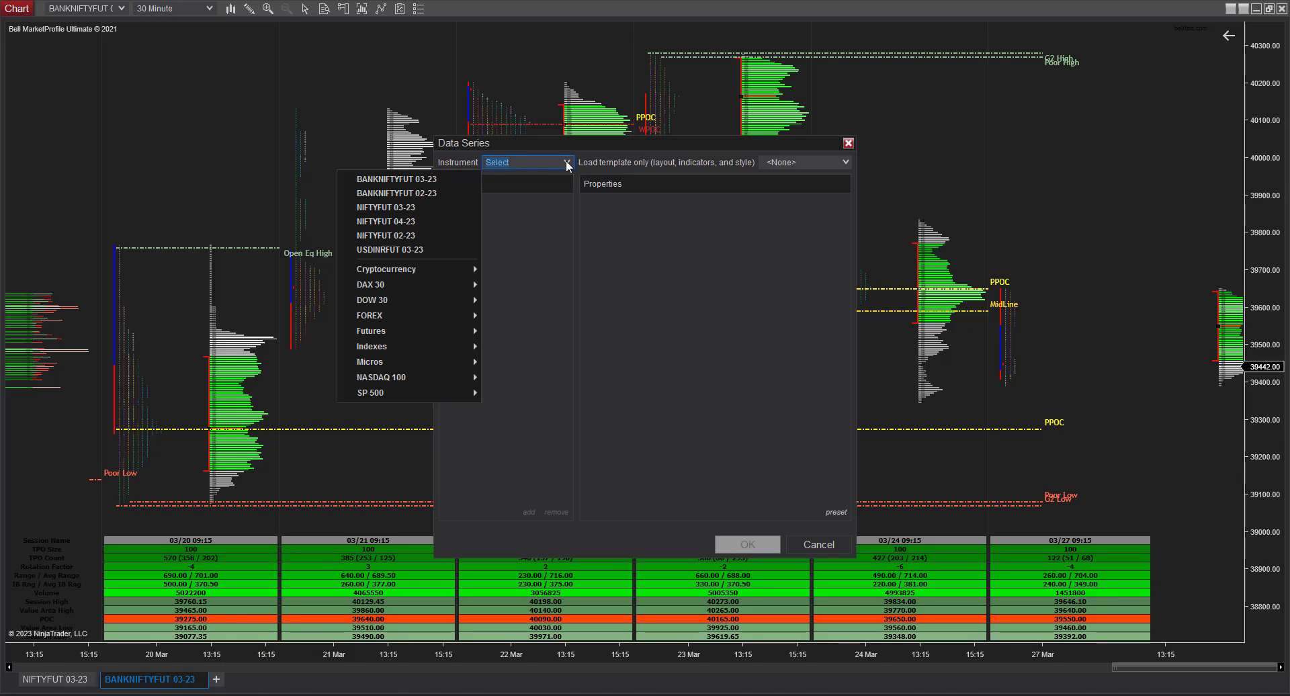
pyautogui.click(540, 165)
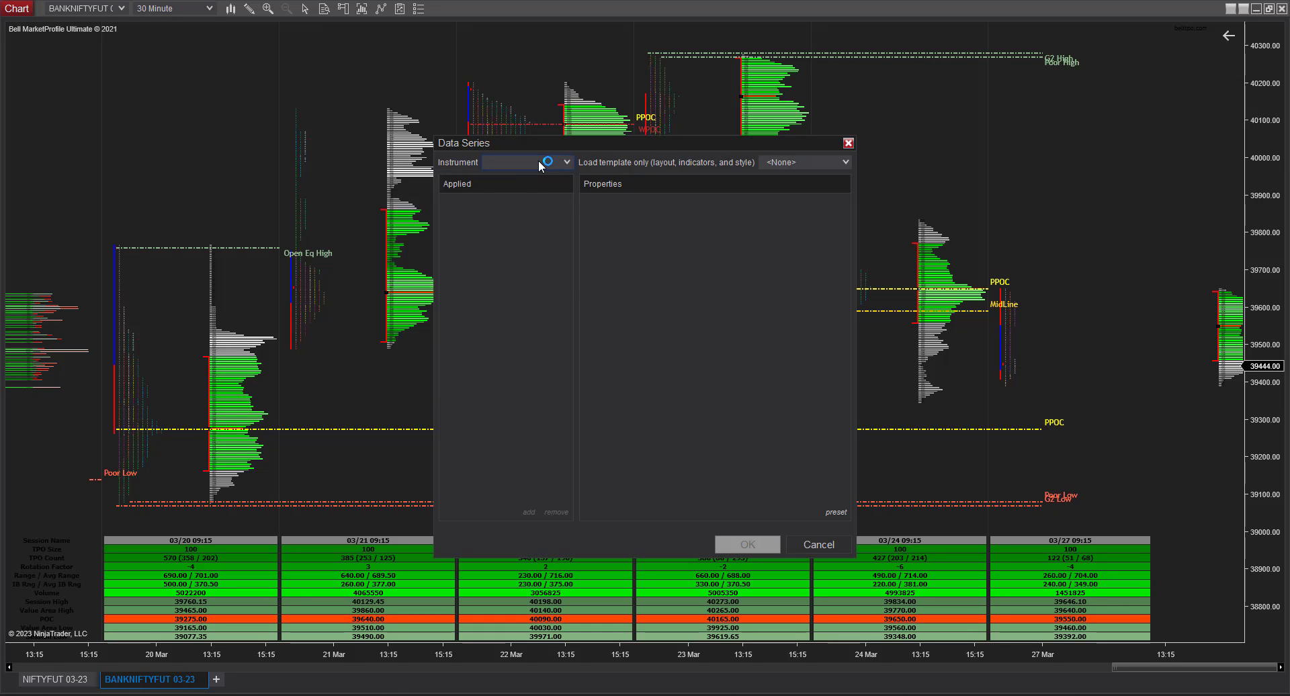
pyautogui.write('HDFCBANK_I')
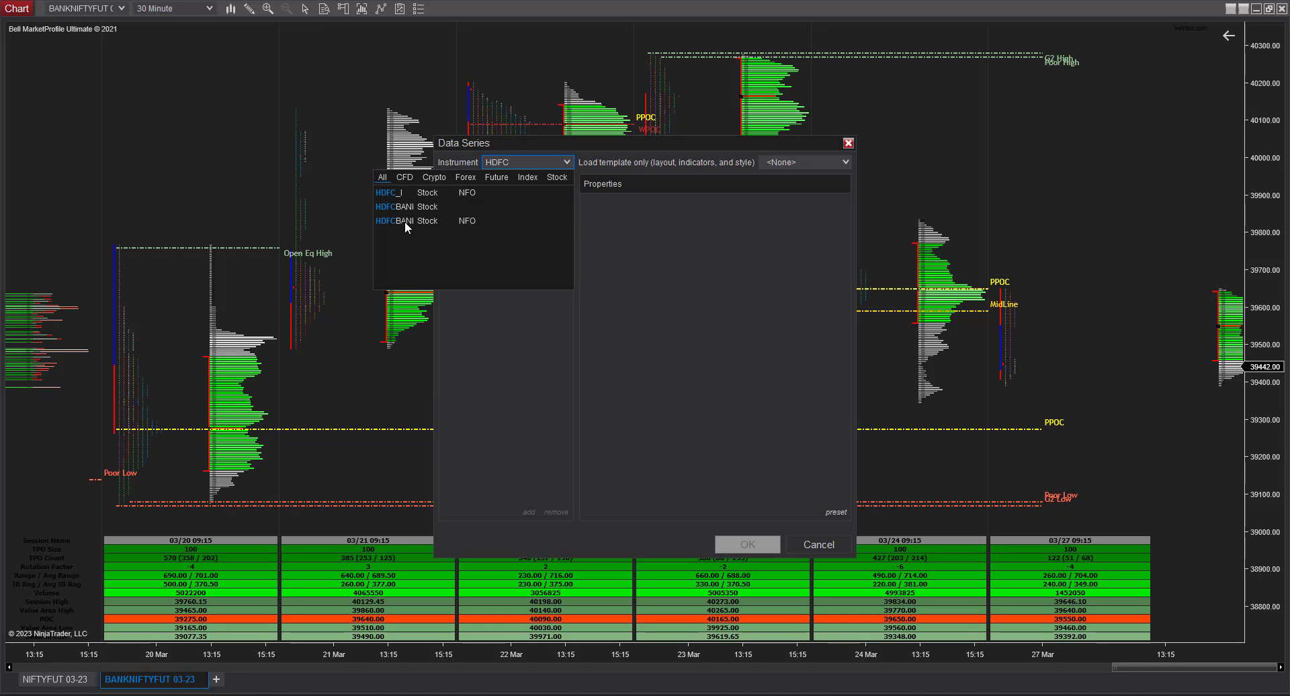
pyautogui.click(404, 220)
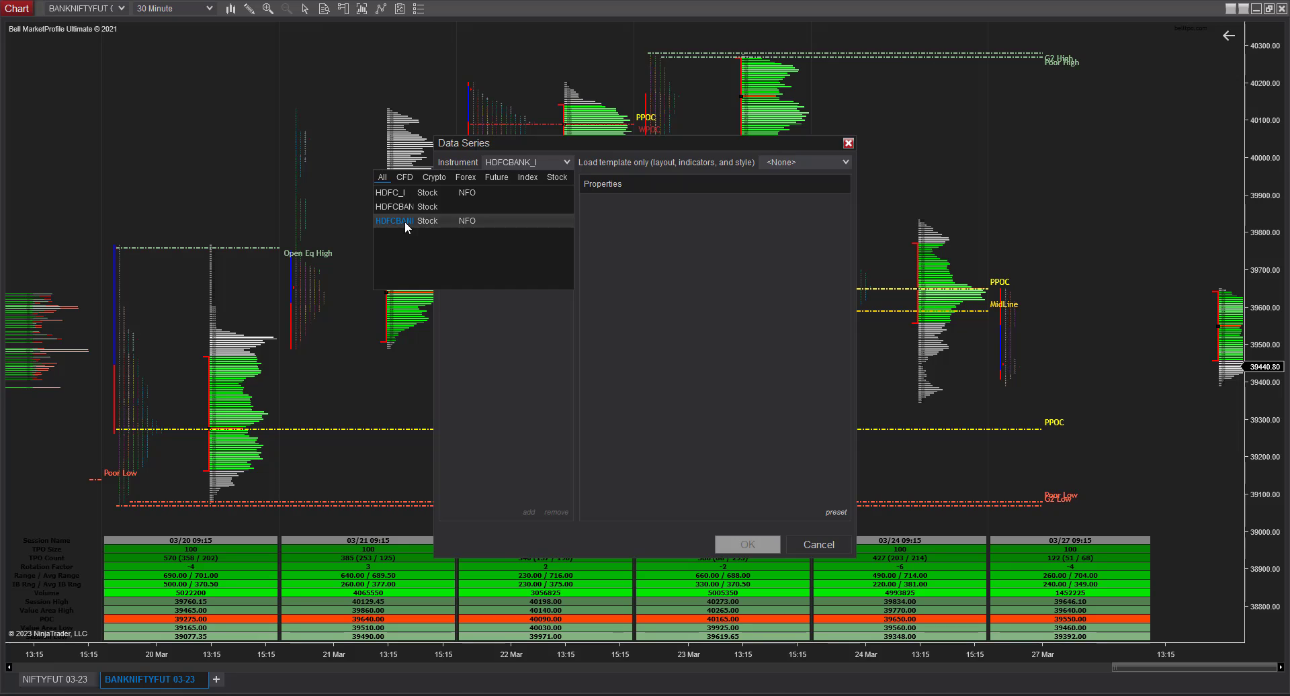
pyautogui.click(405, 220)
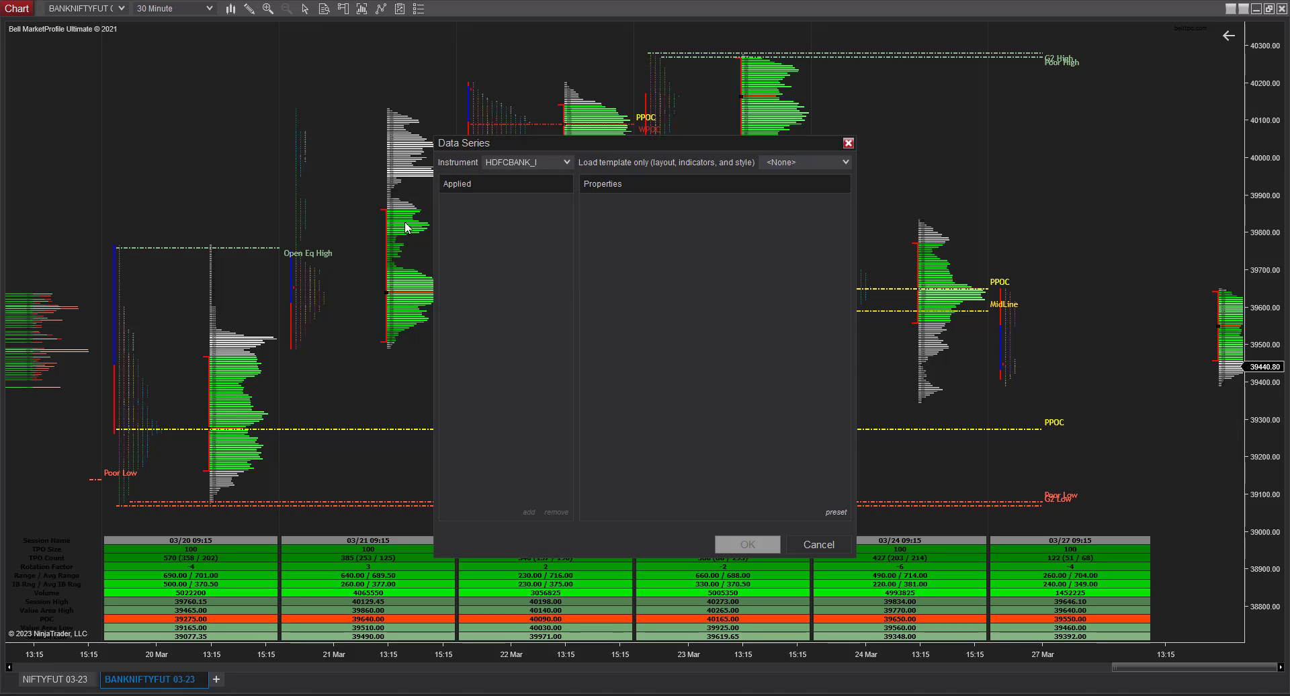
# Step: Apply the 'My Market Profile Template - Bell TPO' template and create the HDFCBANK_I chart
pyautogui.click(797, 161)
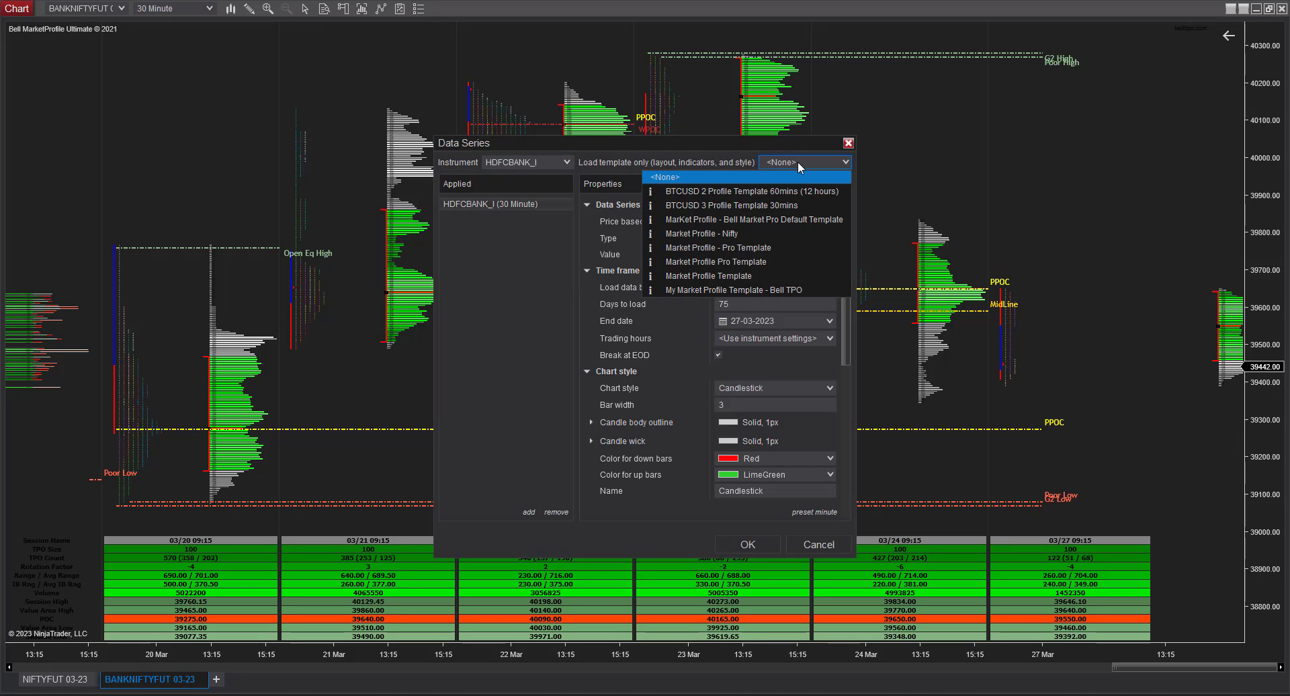
pyautogui.click(728, 288)
pyautogui.click(755, 542)
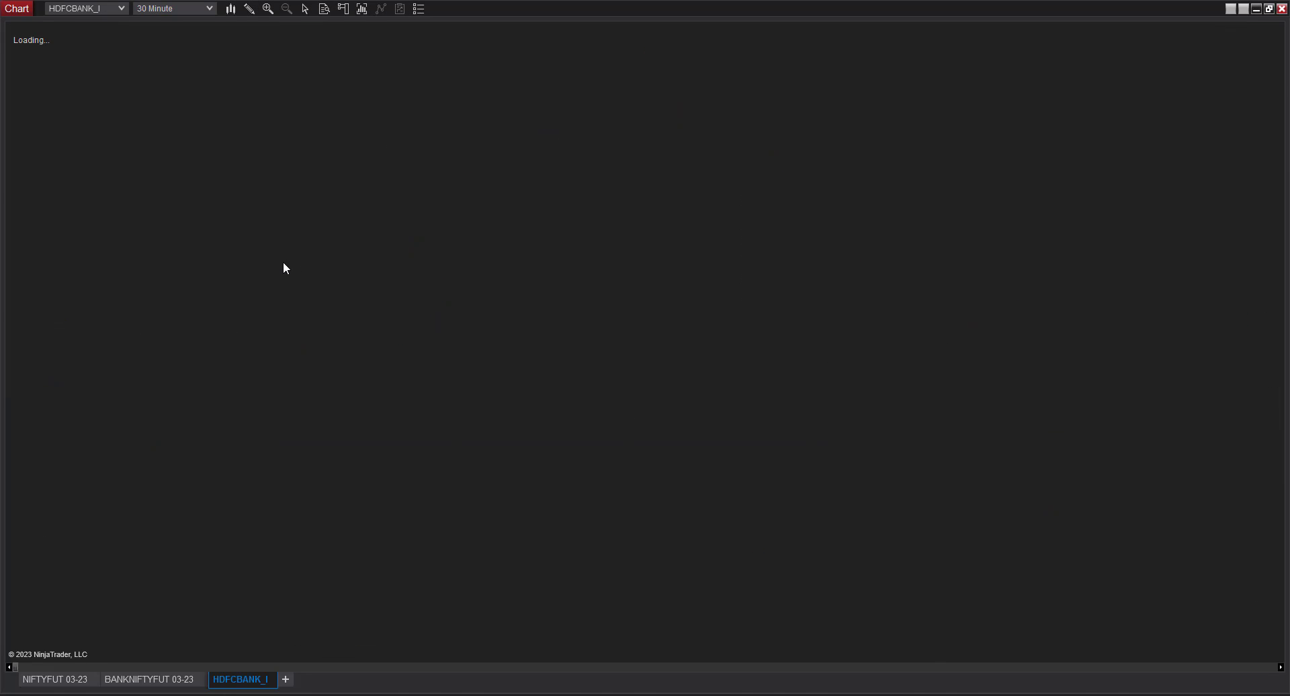
pyautogui.click(158, 9)
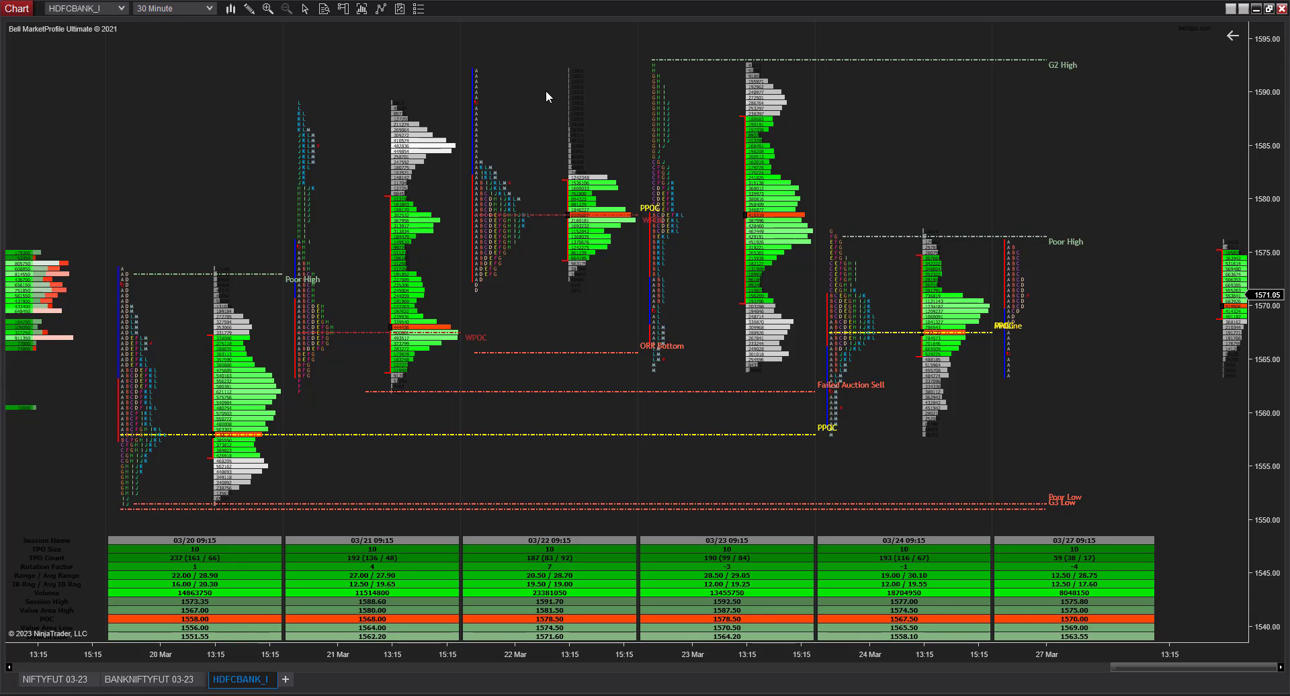
# Step: Open the HDFCBANK_I indicator settings, switching TPO Type to Fixed then back to Price Range Based
pyautogui.rightClick(162, 121)
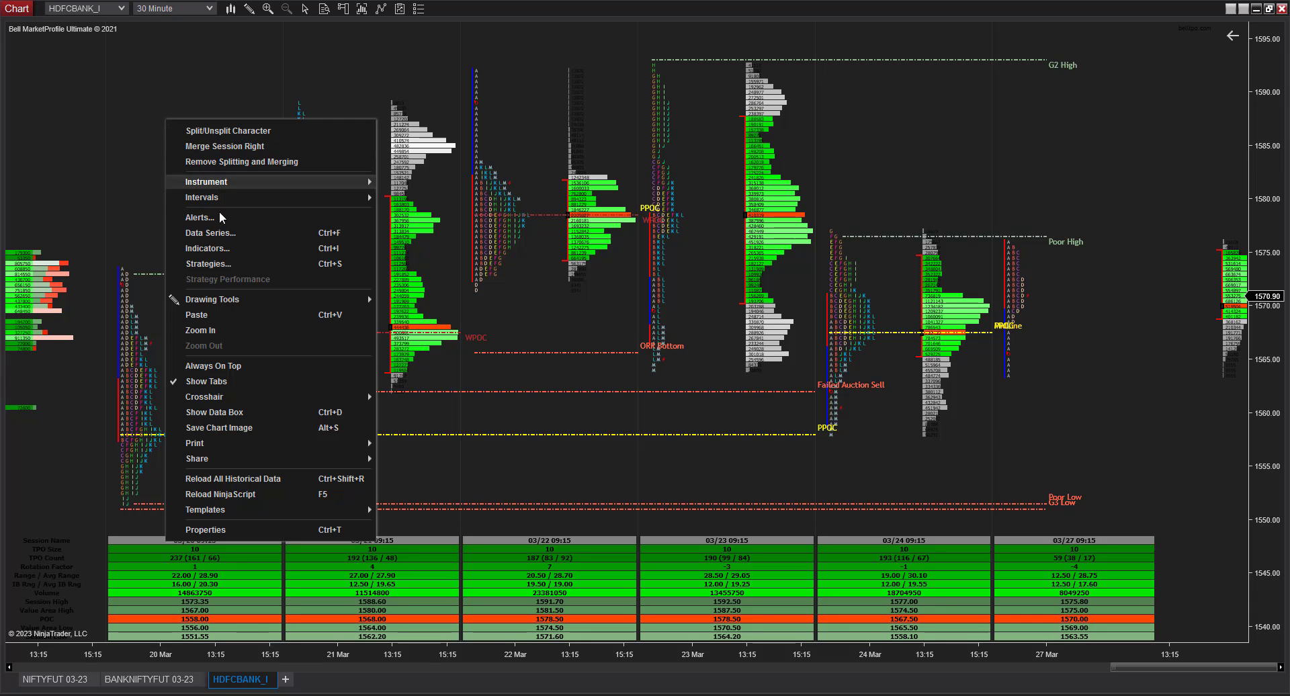
pyautogui.click(215, 257)
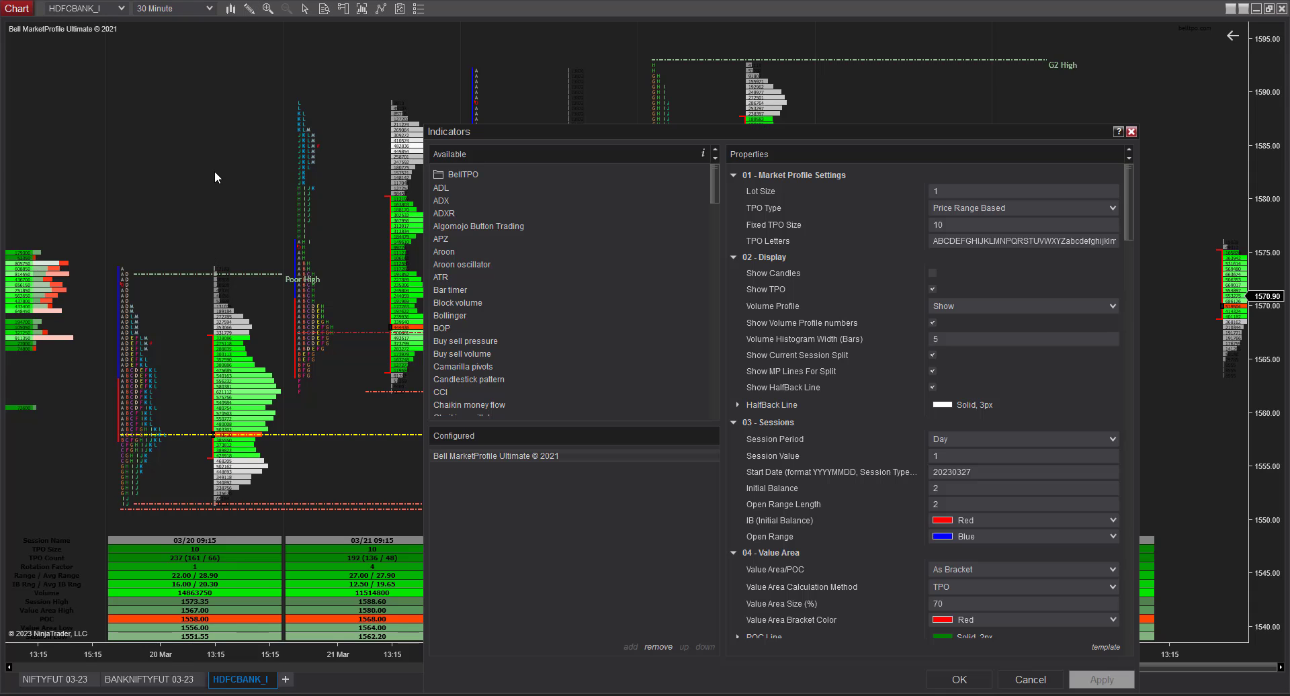
pyautogui.click(979, 206)
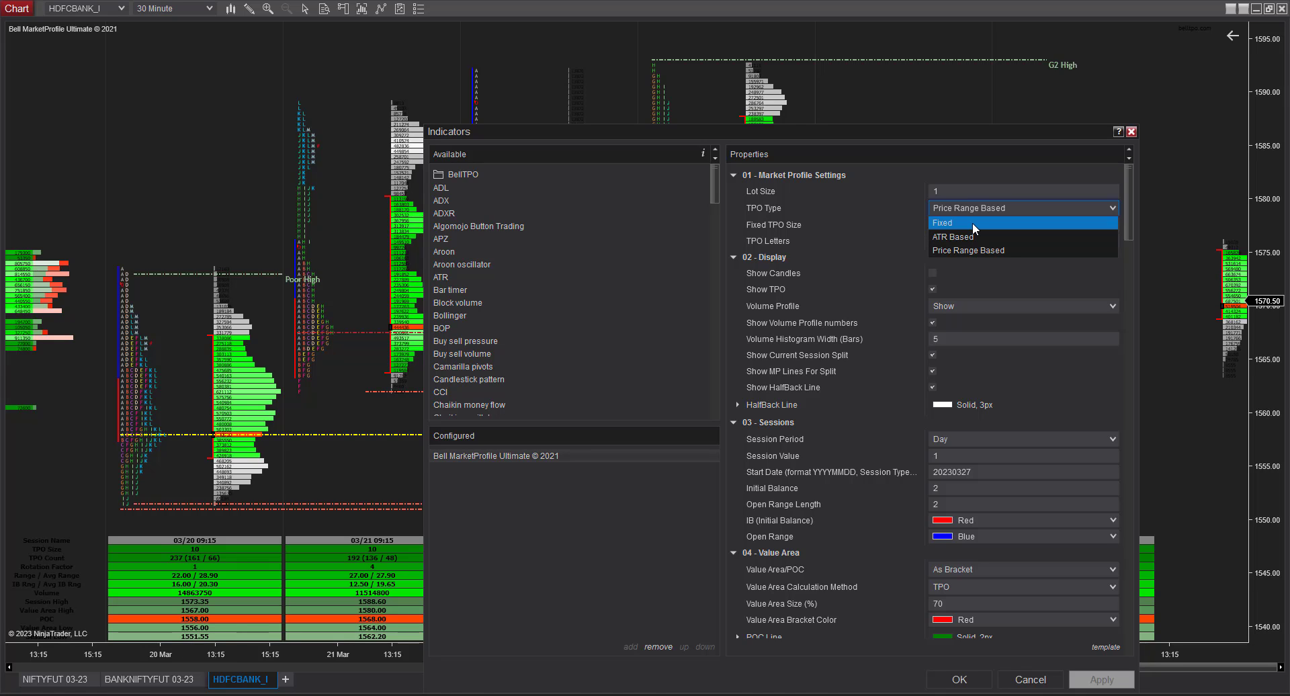
pyautogui.click(973, 223)
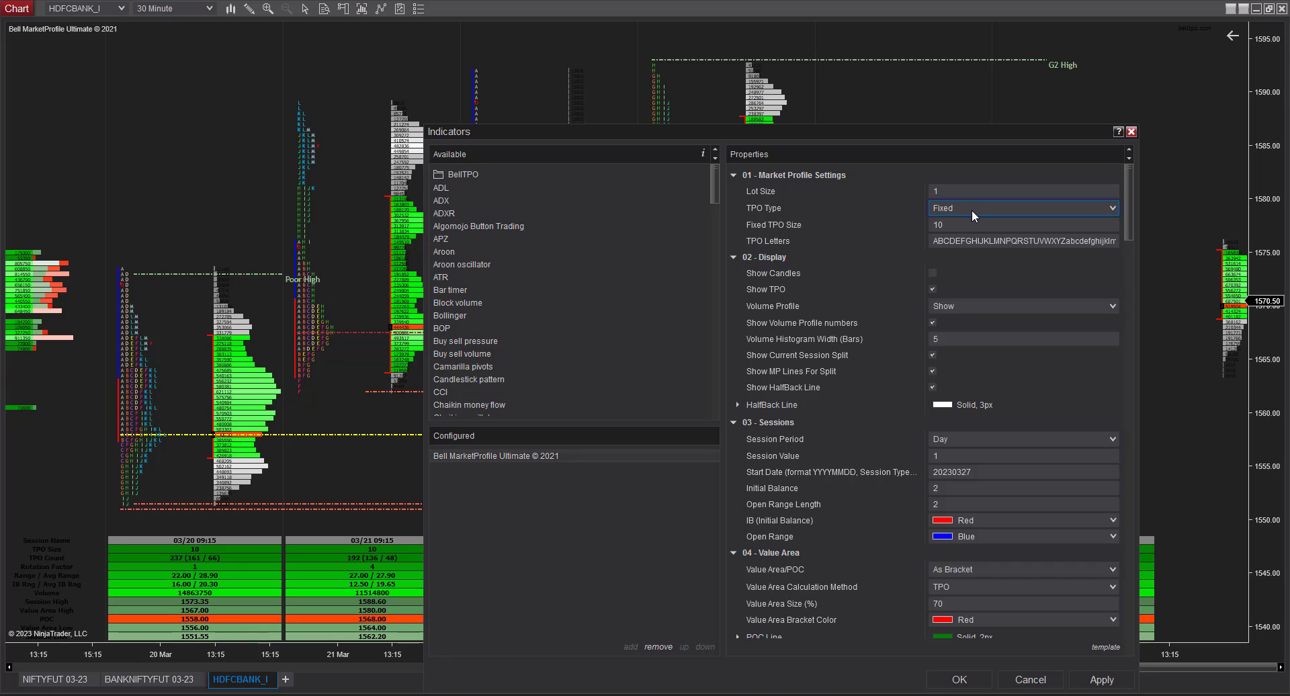
pyautogui.click(973, 207)
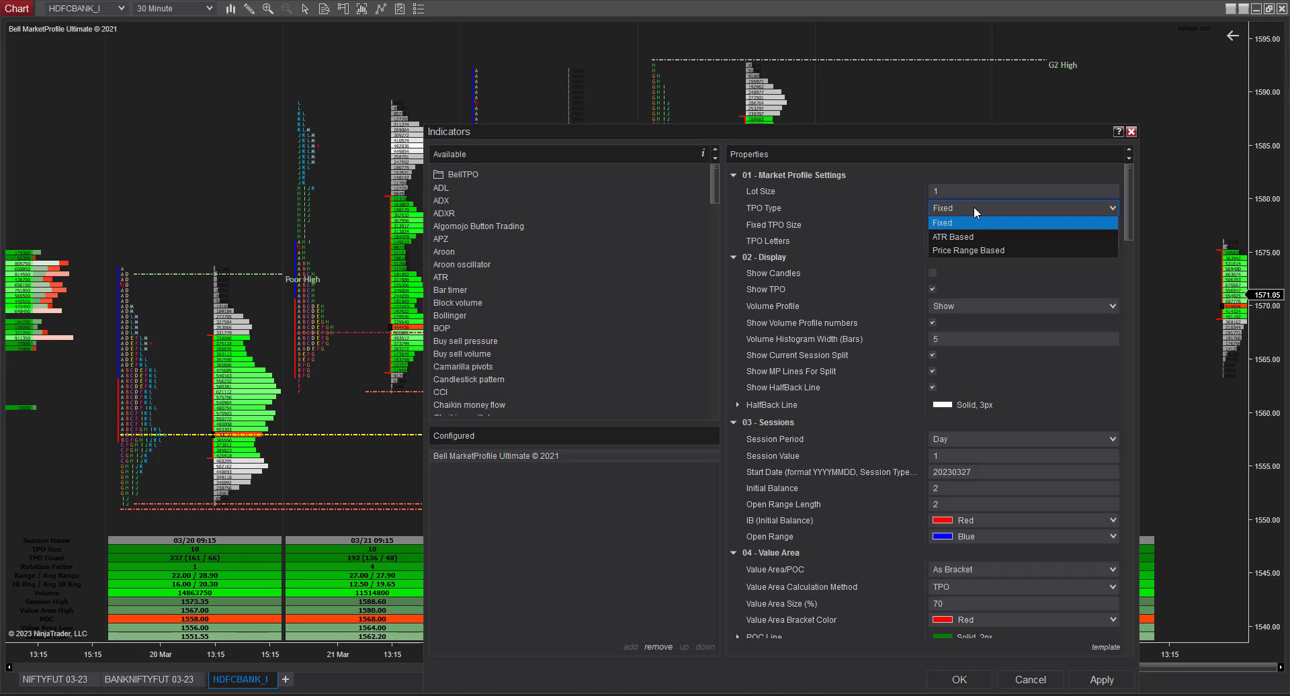
pyautogui.click(966, 251)
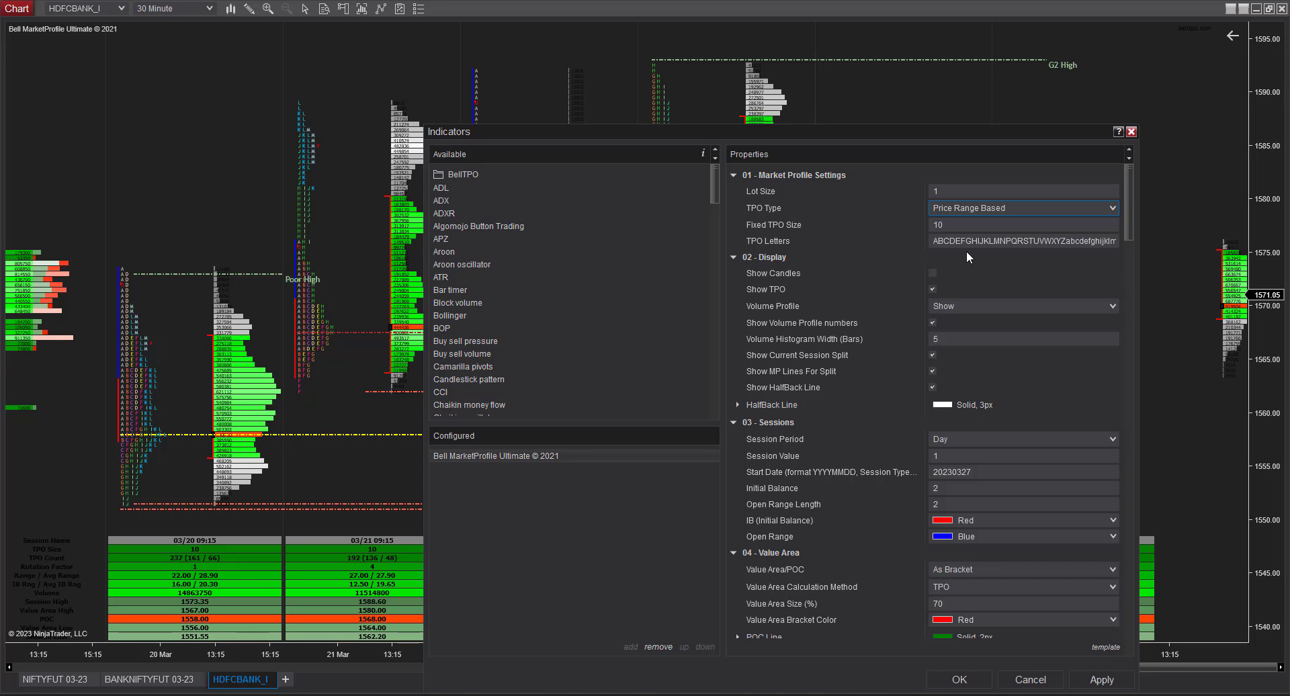